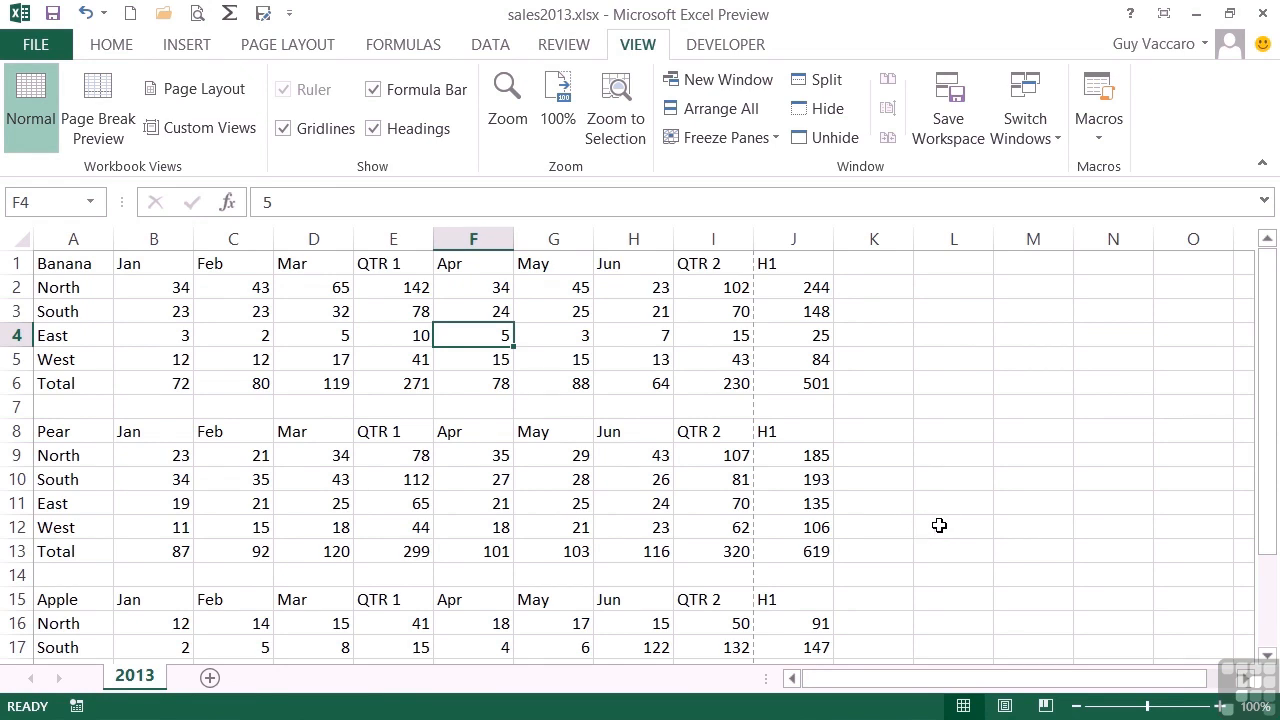
# - Save the current sheet display as a custom view named Full View
pyautogui.click(192, 130)
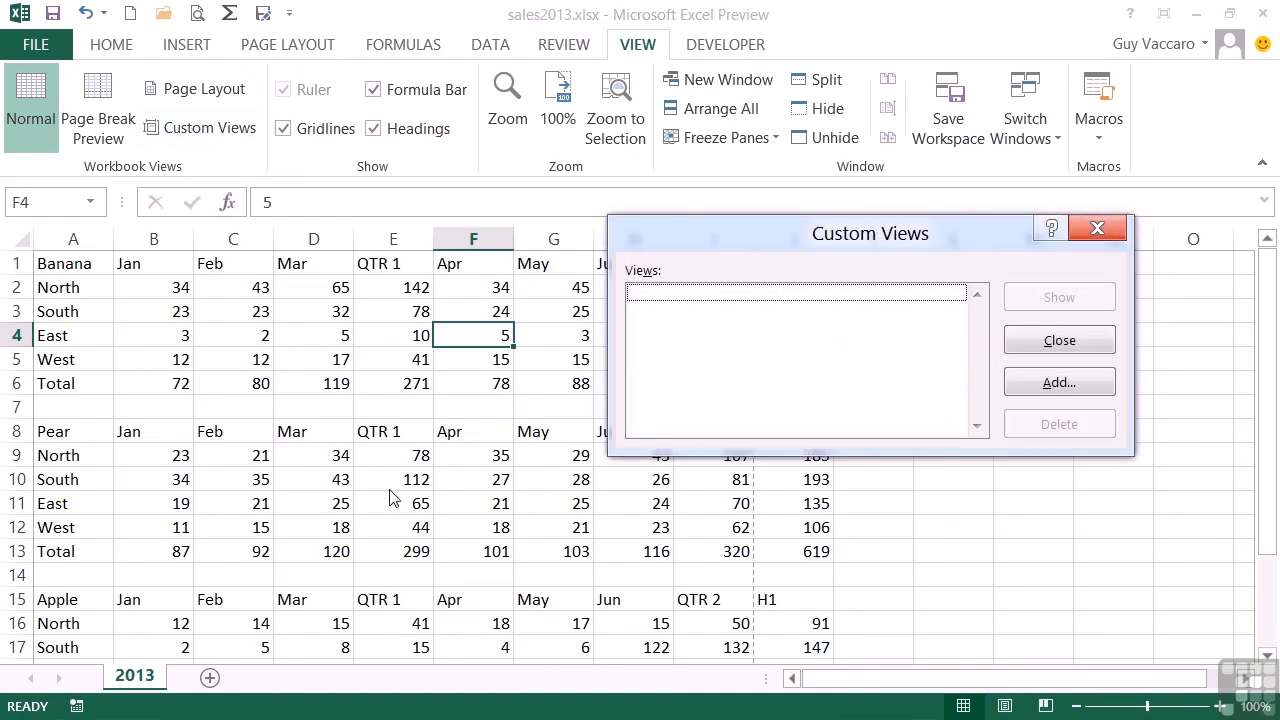
pyautogui.click(1025, 381)
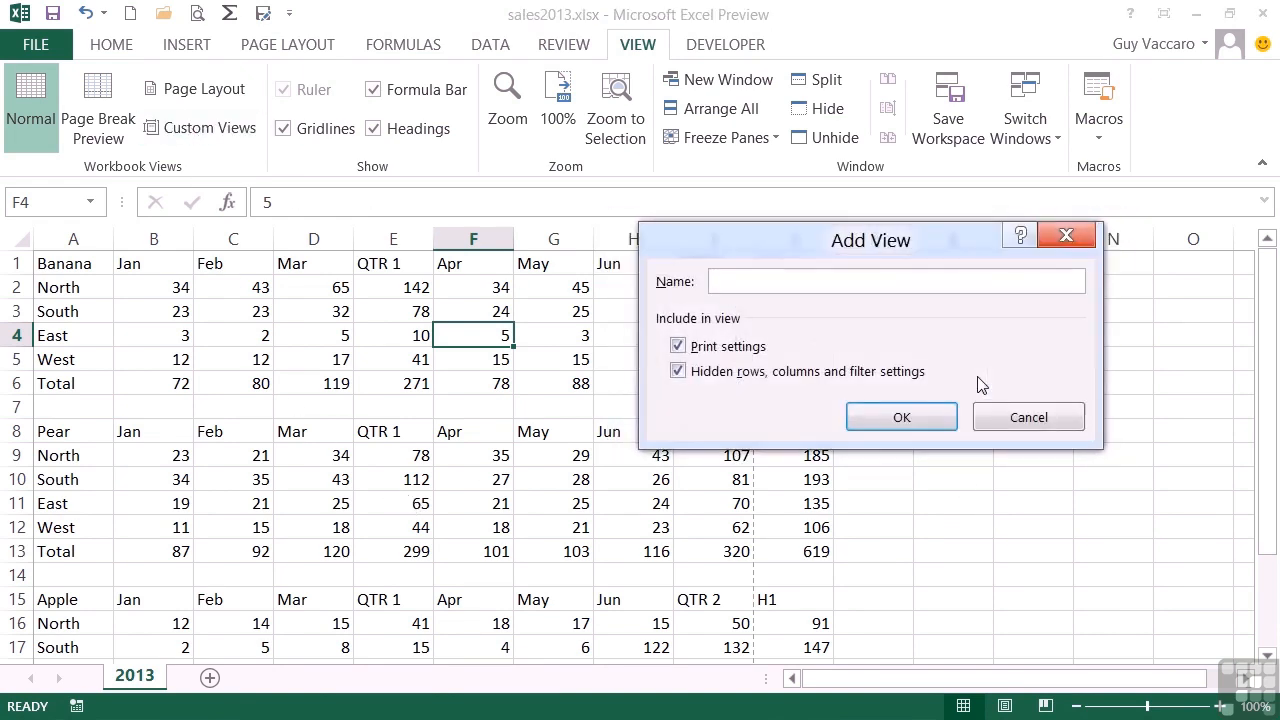
pyautogui.write('Full View')
pyautogui.press('Return')
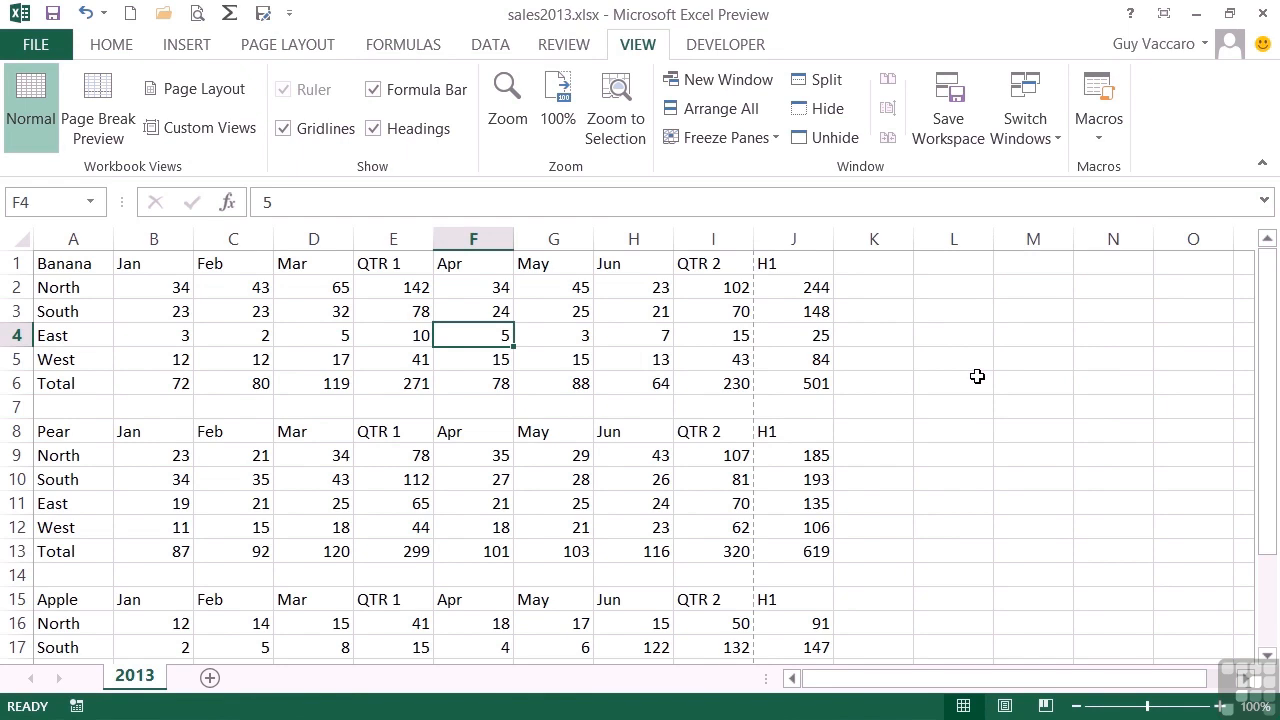
# - Apply an automatic outline to the sales data and collapse both columns and rows to level 1
pyautogui.click(508, 52)
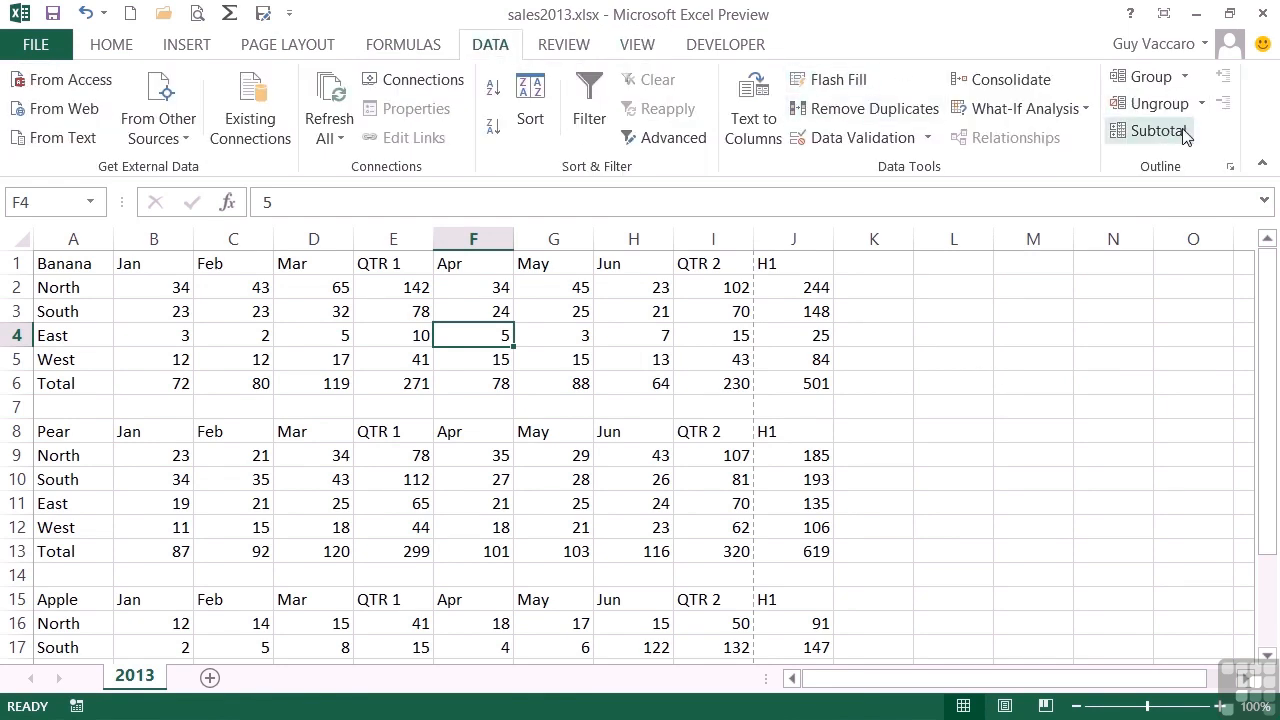
pyautogui.click(1187, 79)
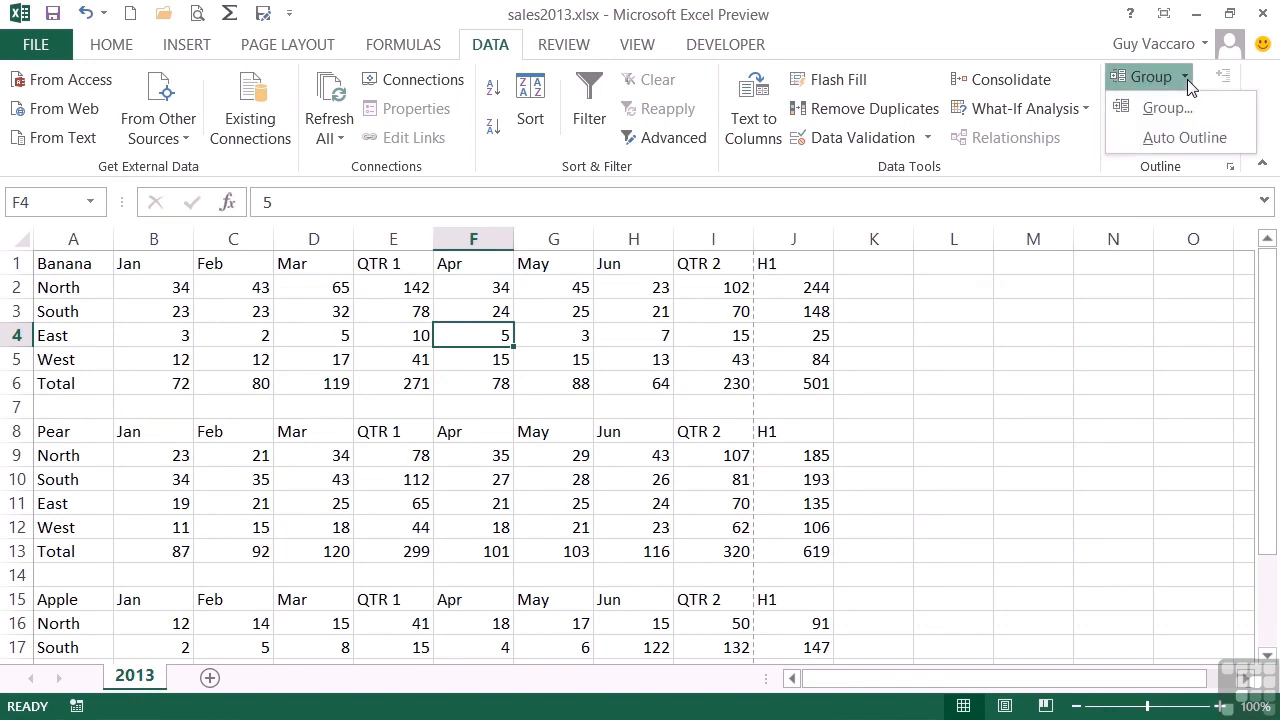
pyautogui.click(1180, 138)
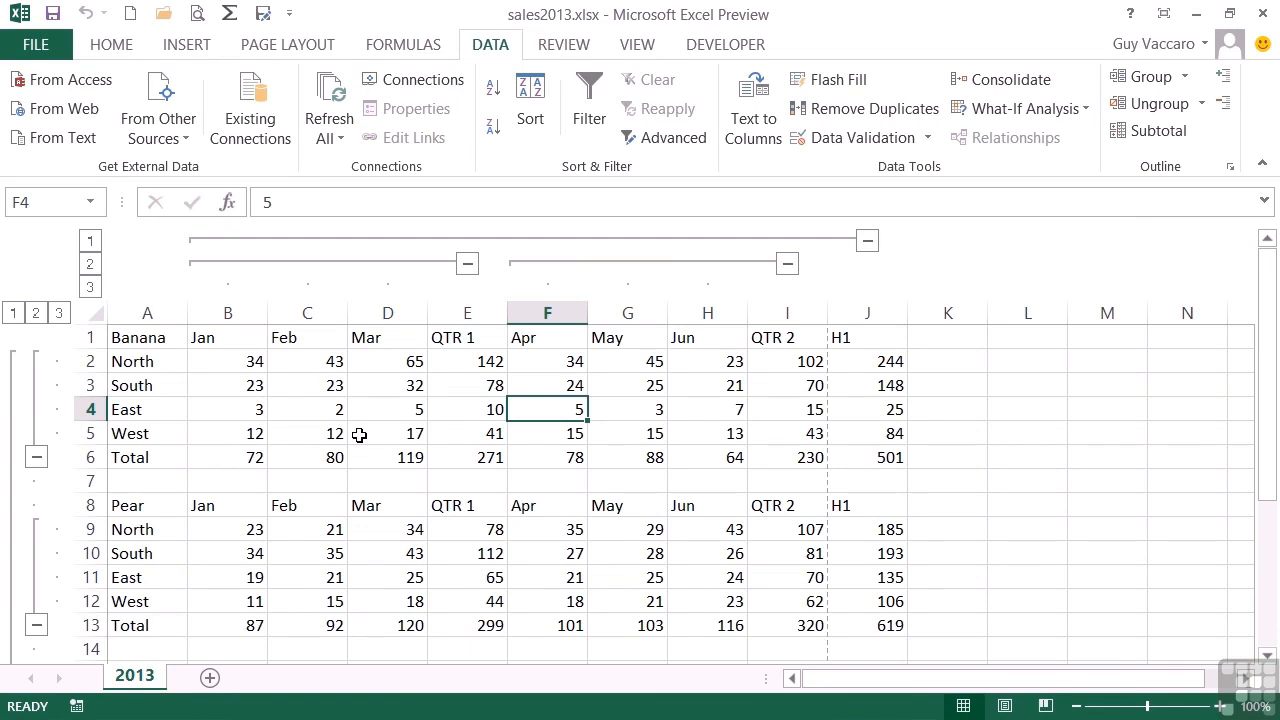
pyautogui.click(90, 241)
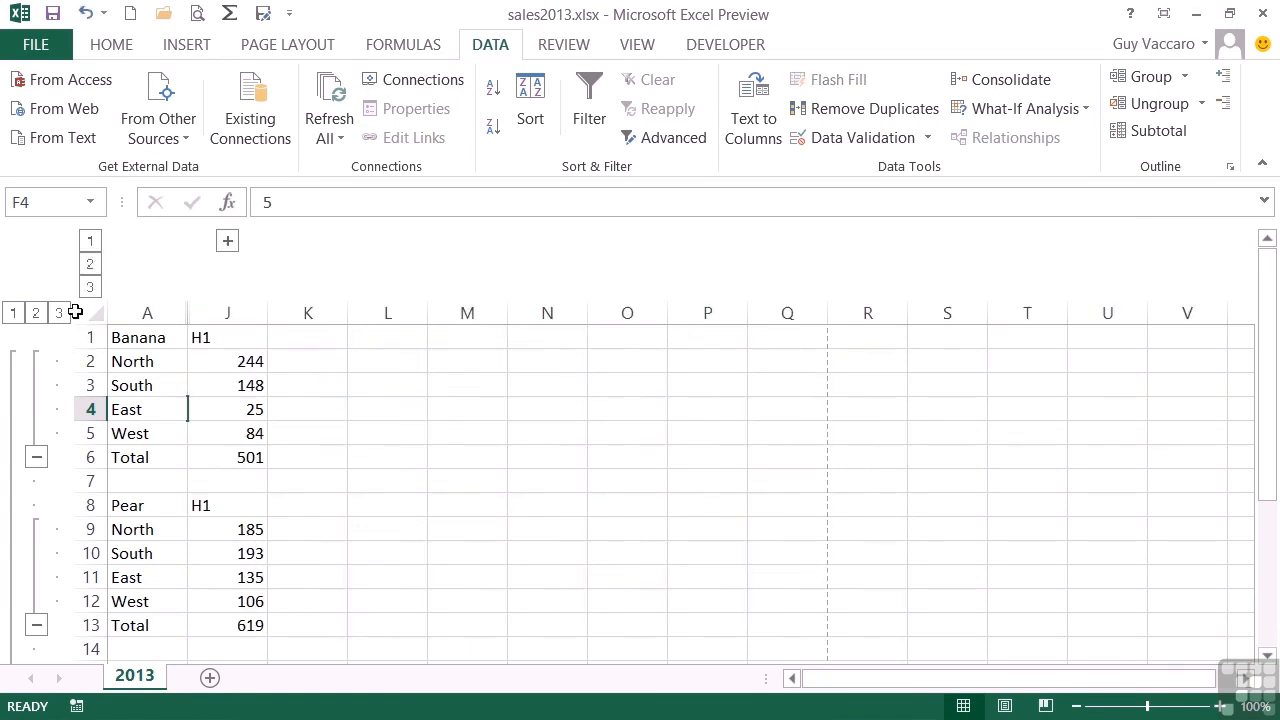
pyautogui.click(13, 313)
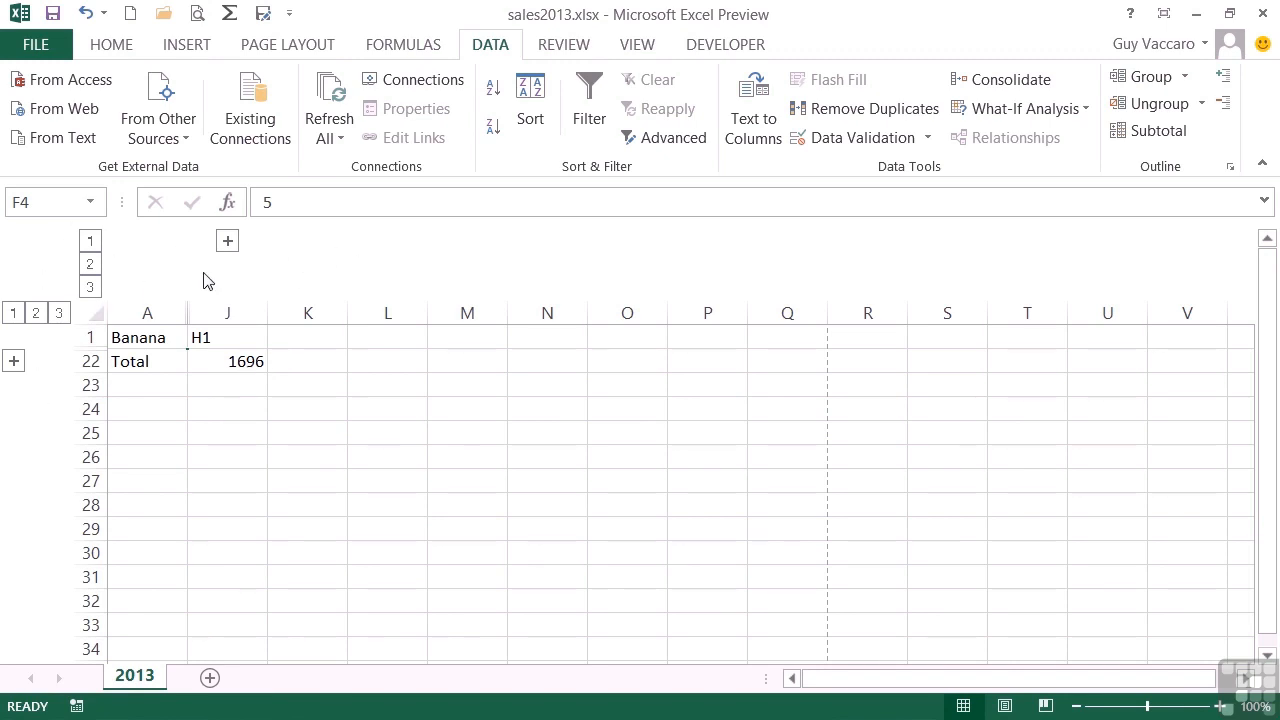
# - Turn off the display of outline symbols for the 2013 worksheet in the advanced program options
pyautogui.click(35, 44)
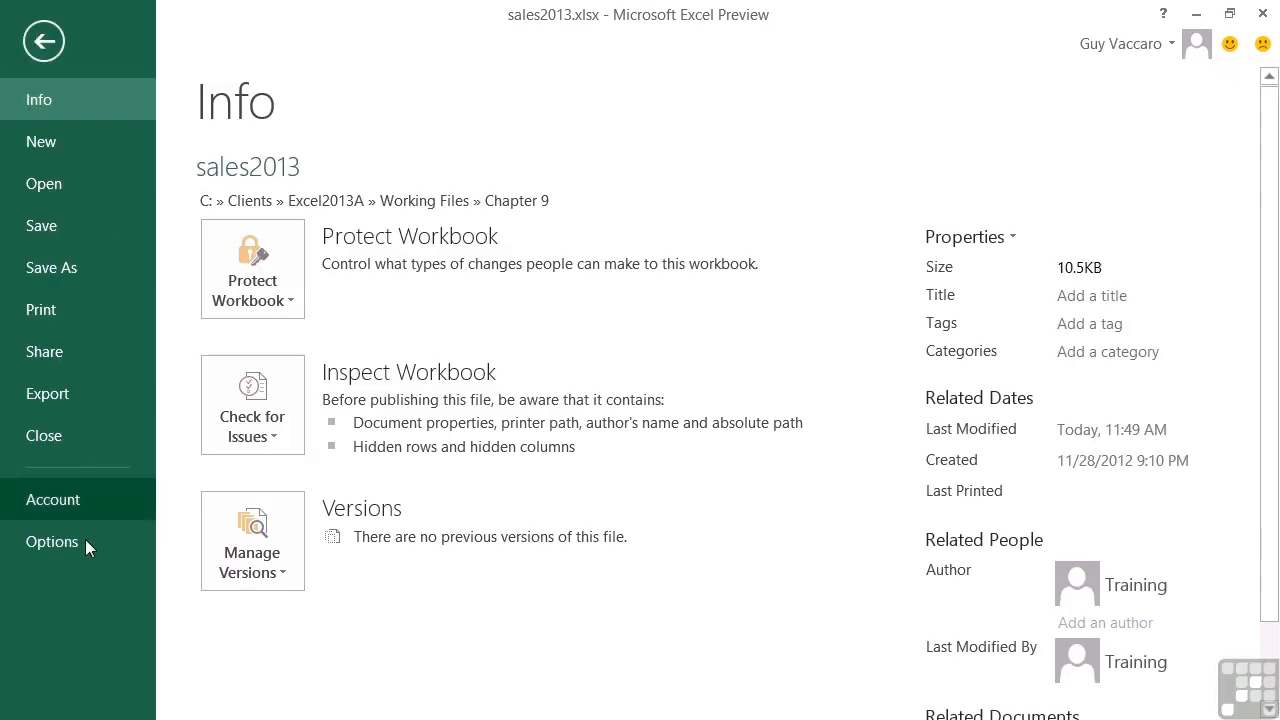
pyautogui.click(81, 545)
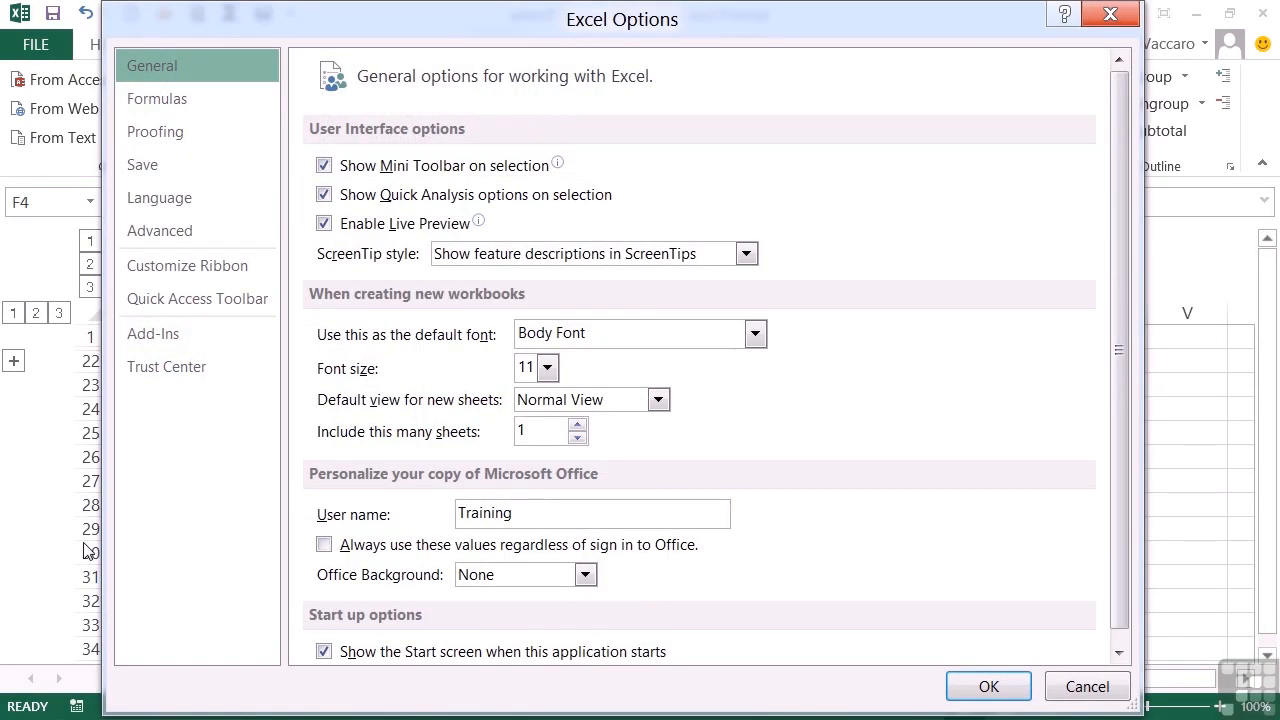
pyautogui.click(190, 231)
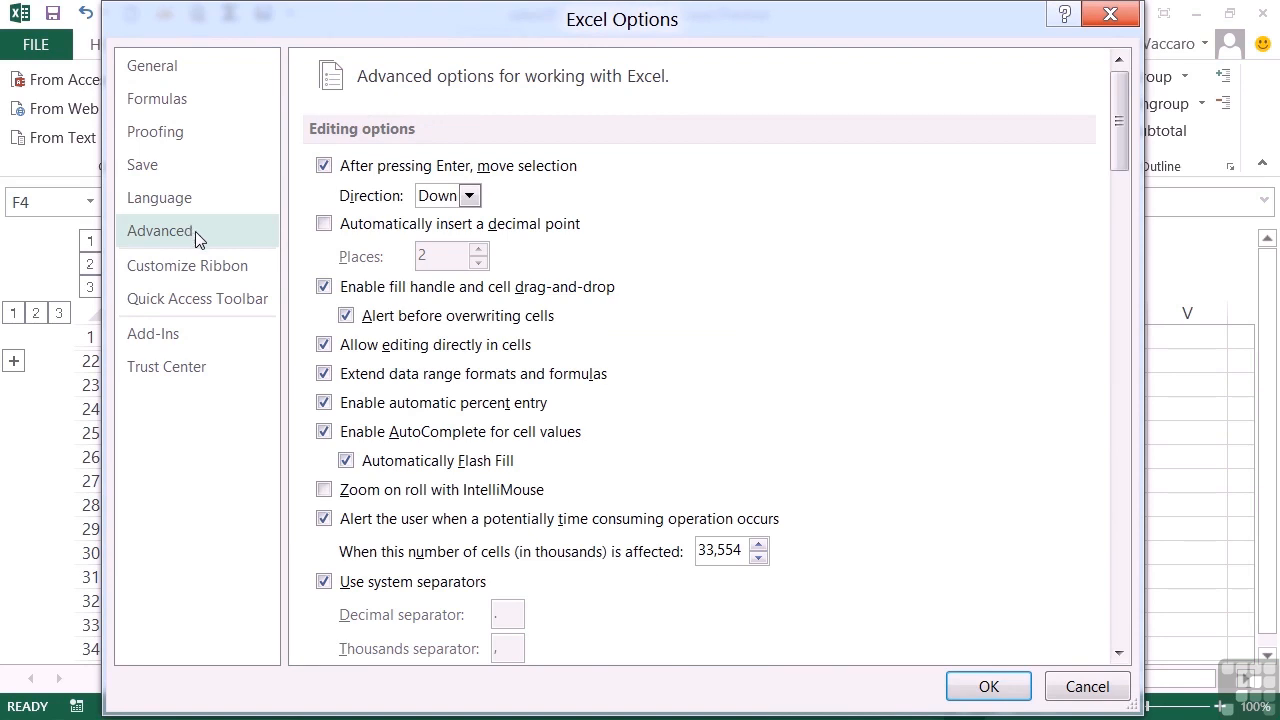
pyautogui.scroll(-15, 452, 343)
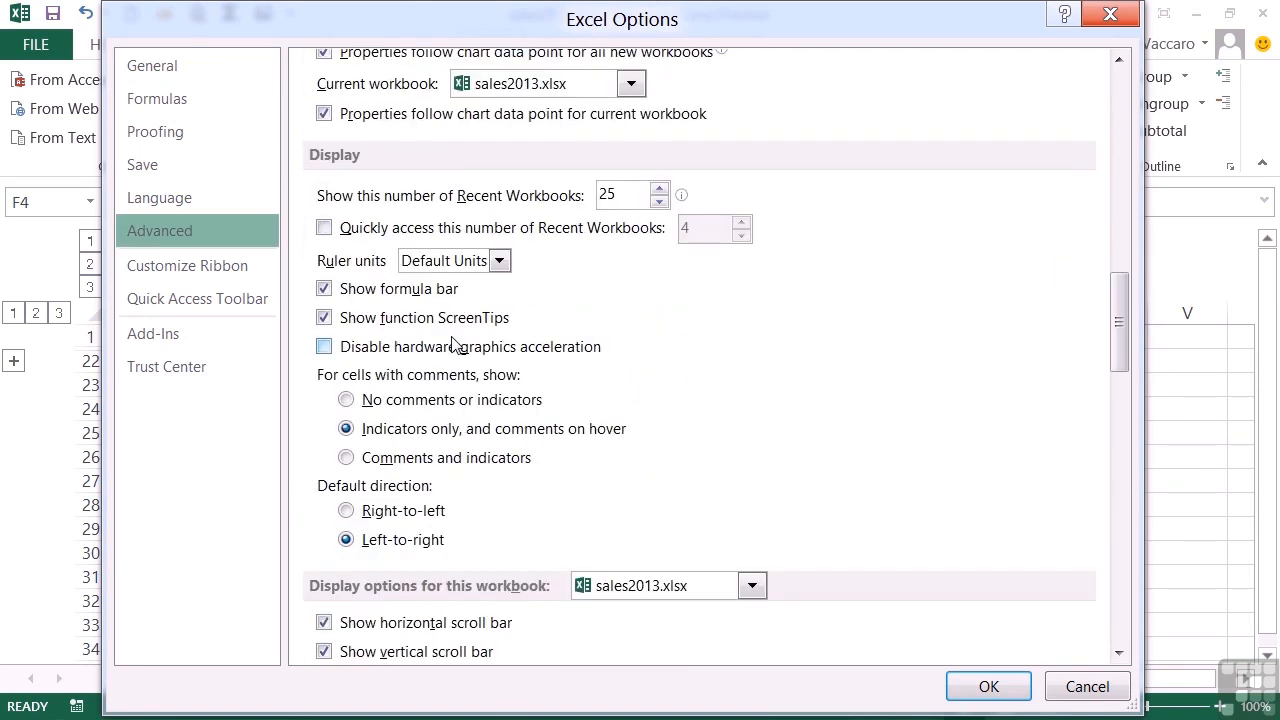
pyautogui.scroll(-8, 452, 343)
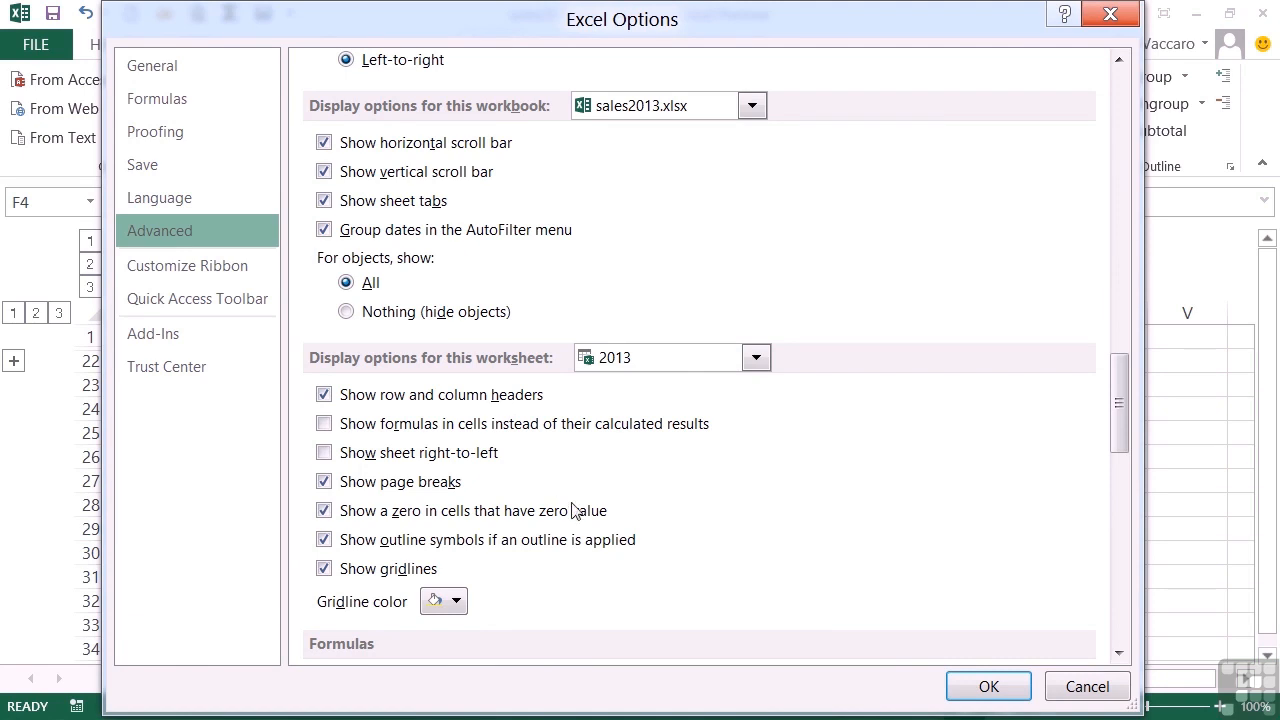
pyautogui.click(324, 541)
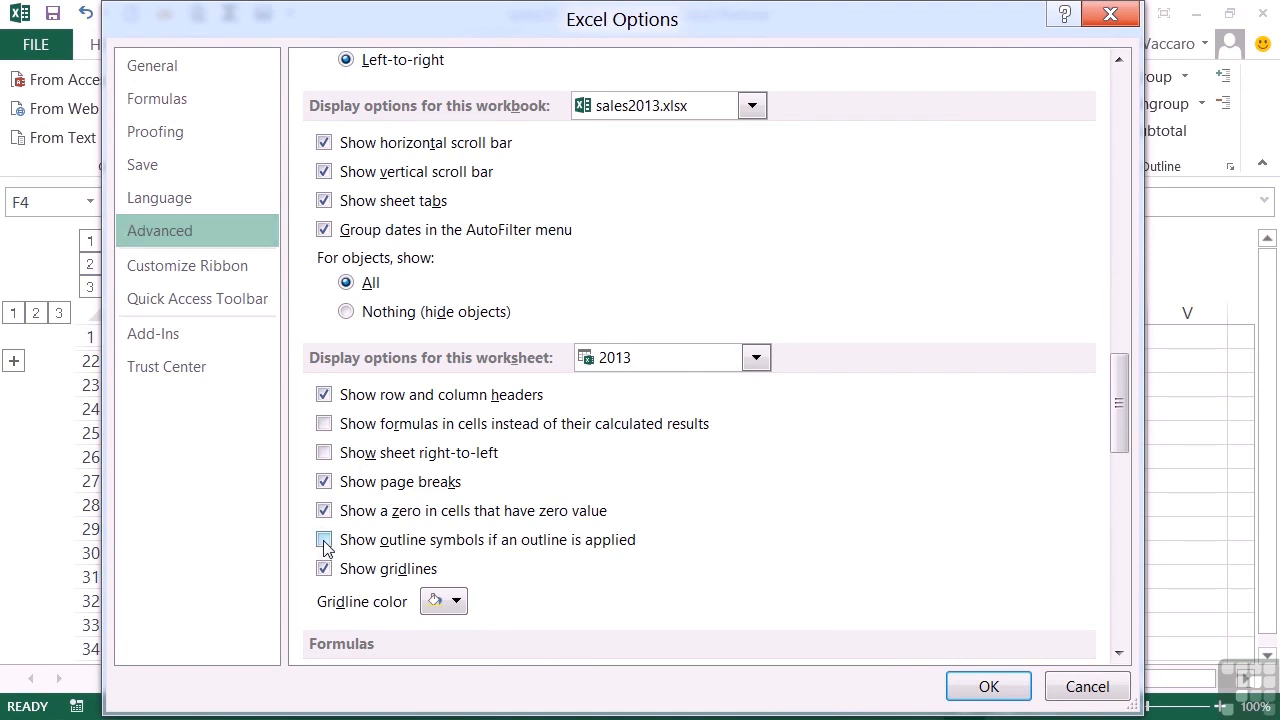
pyautogui.click(987, 686)
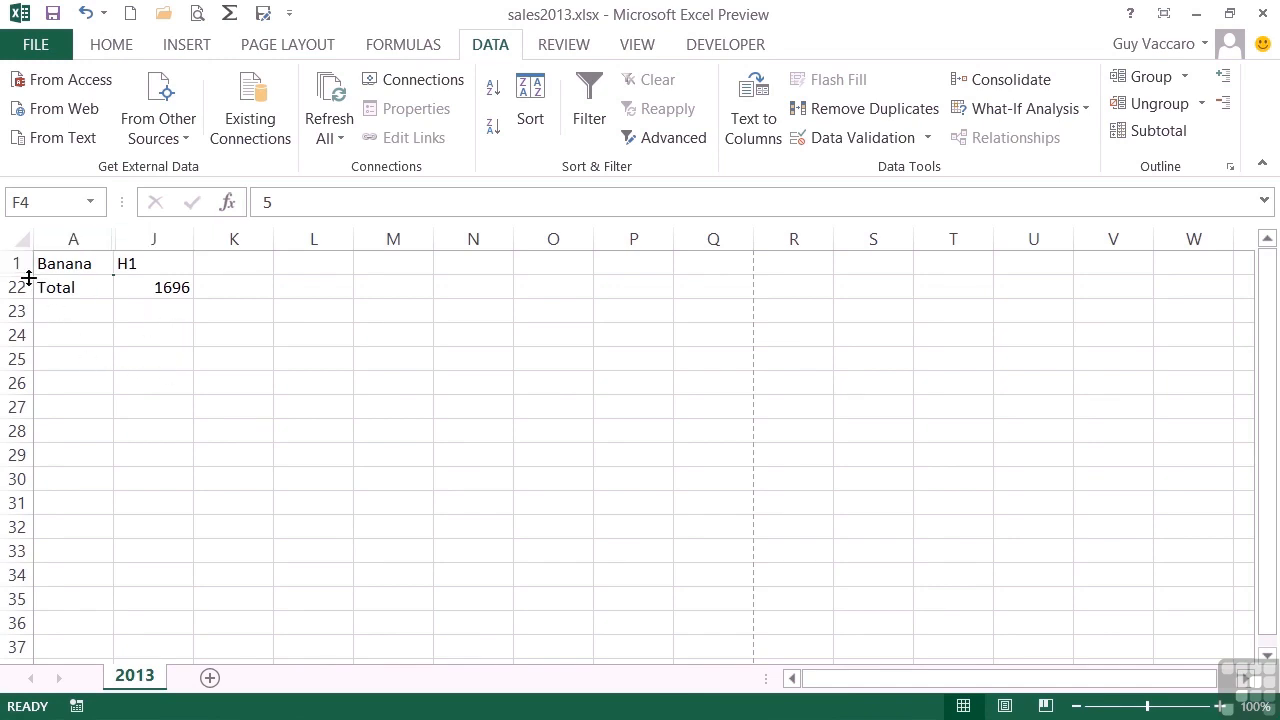
# - Hide the row and column headings and select the empty cell below the H1 grand total
pyautogui.click(634, 46)
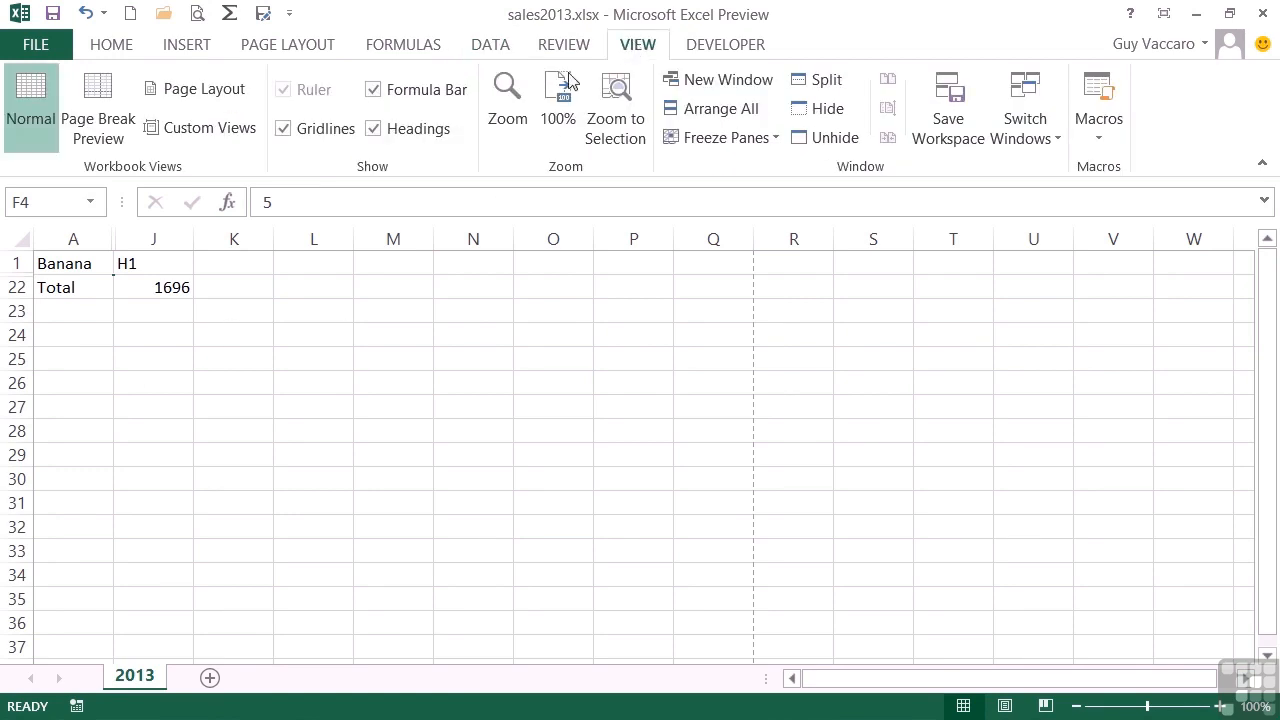
pyautogui.click(373, 130)
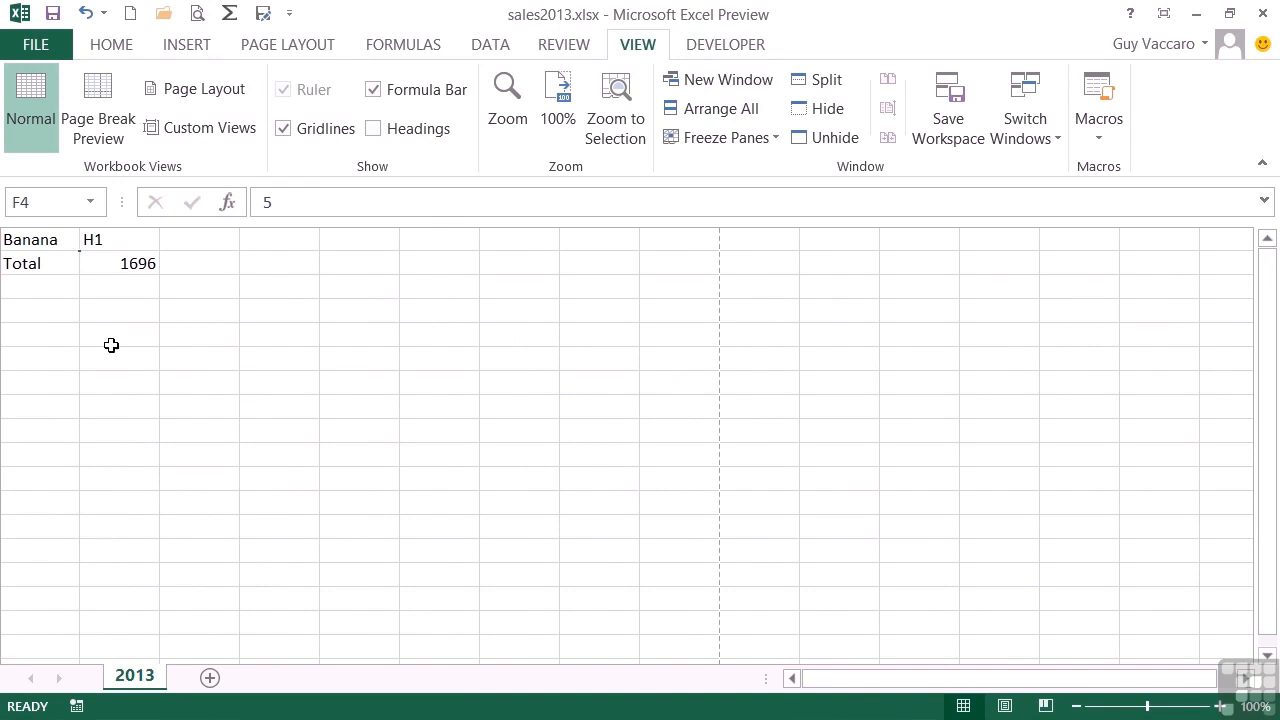
pyautogui.click(108, 288)
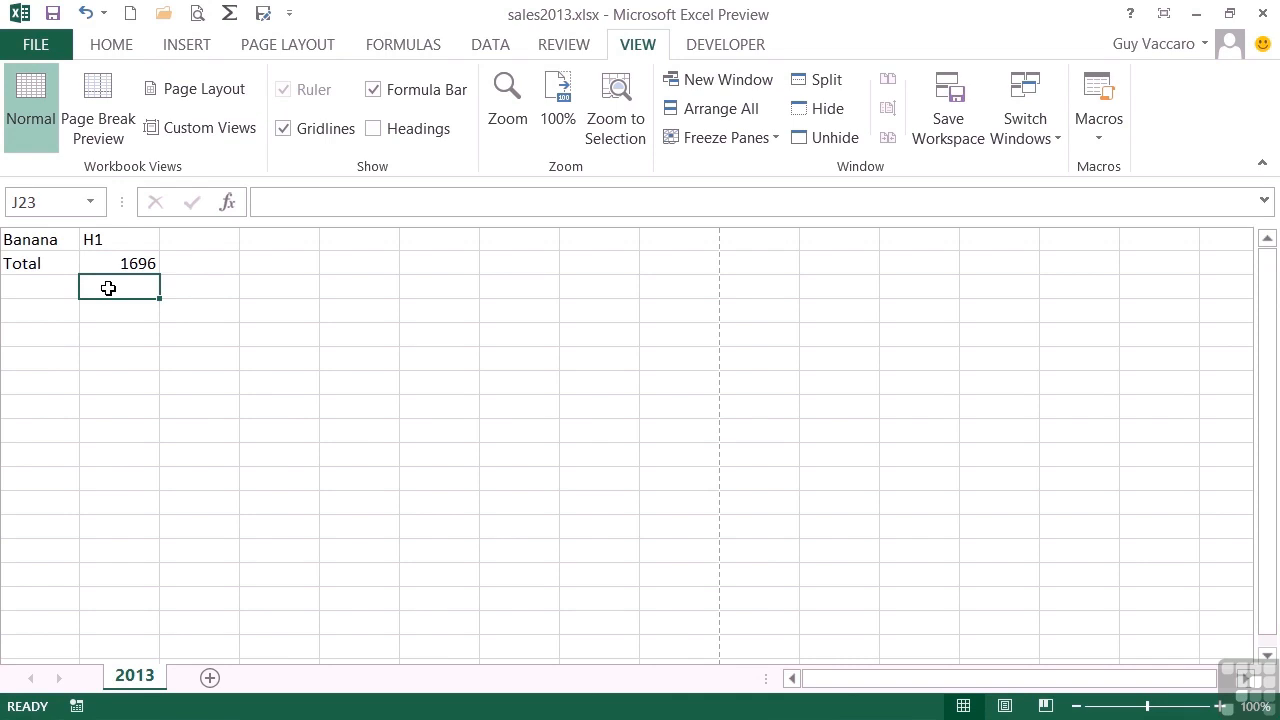
# - Save the collapsed totals-only display as a custom view named CEO View
pyautogui.click(201, 135)
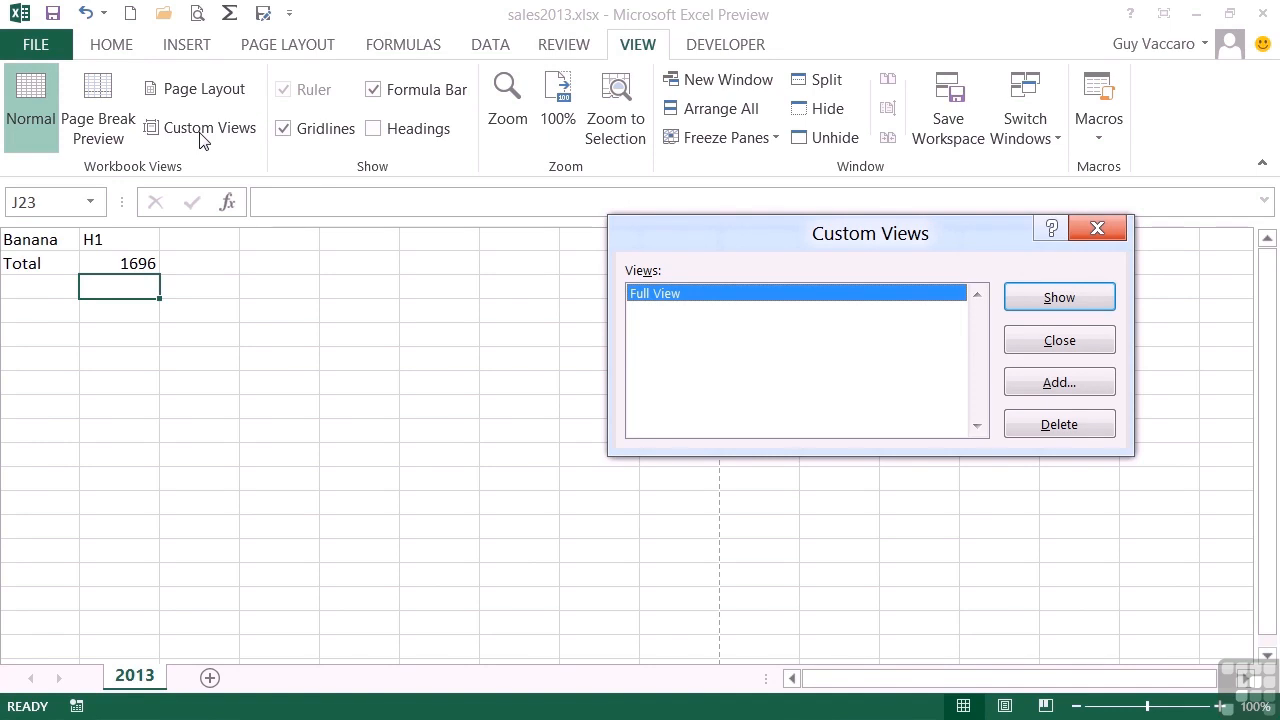
pyautogui.click(1062, 385)
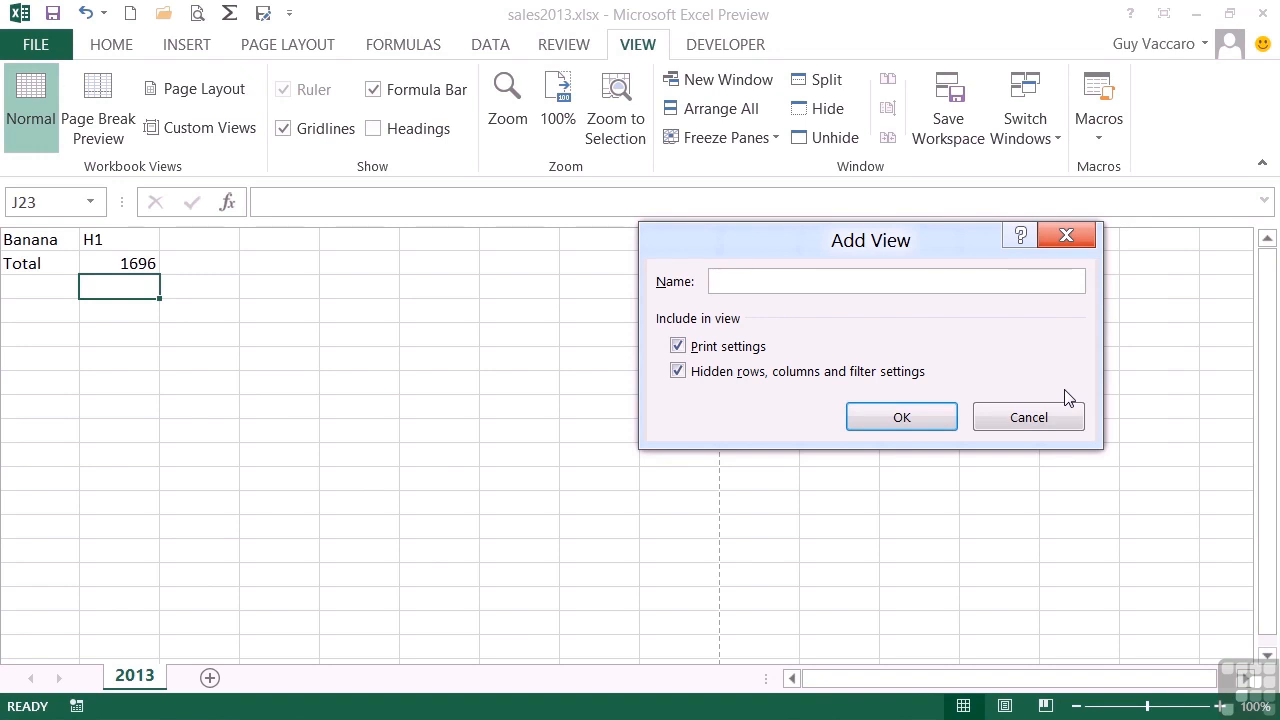
pyautogui.write('CEO View')
pyautogui.click(943, 424)
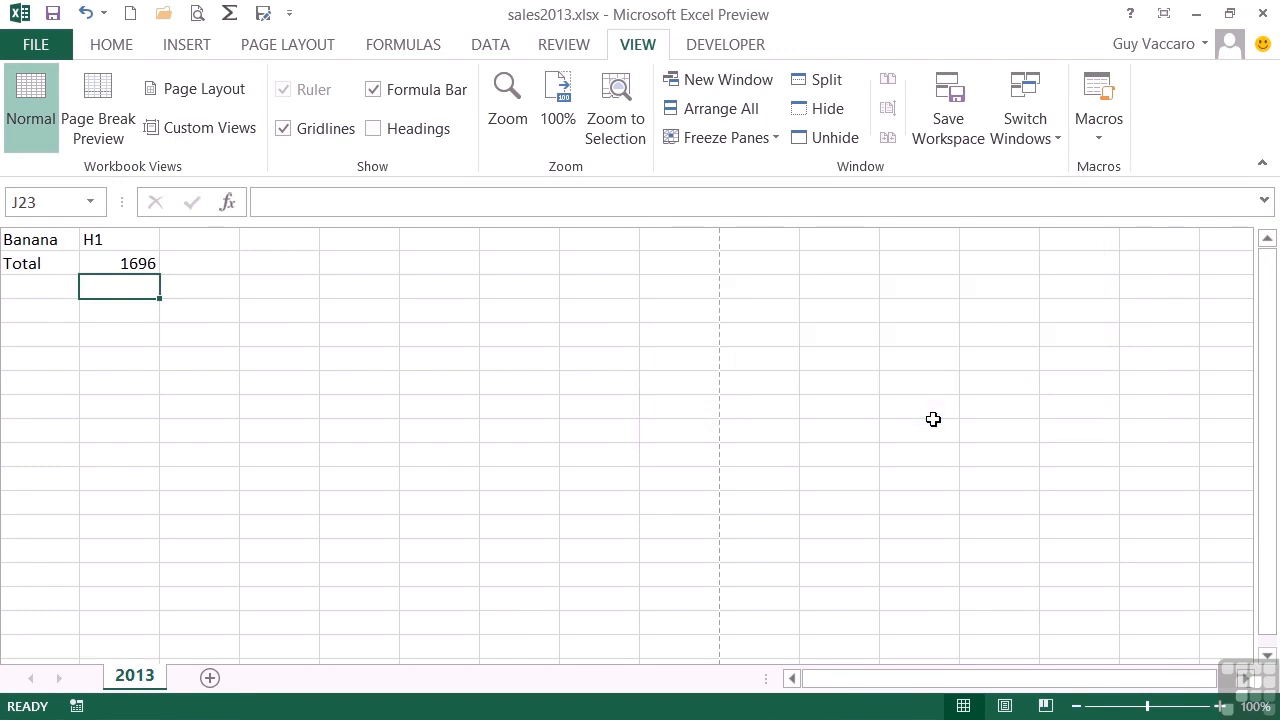
# - Switch the sheet to the saved custom view Full View
pyautogui.click(222, 126)
pyautogui.click(674, 311)
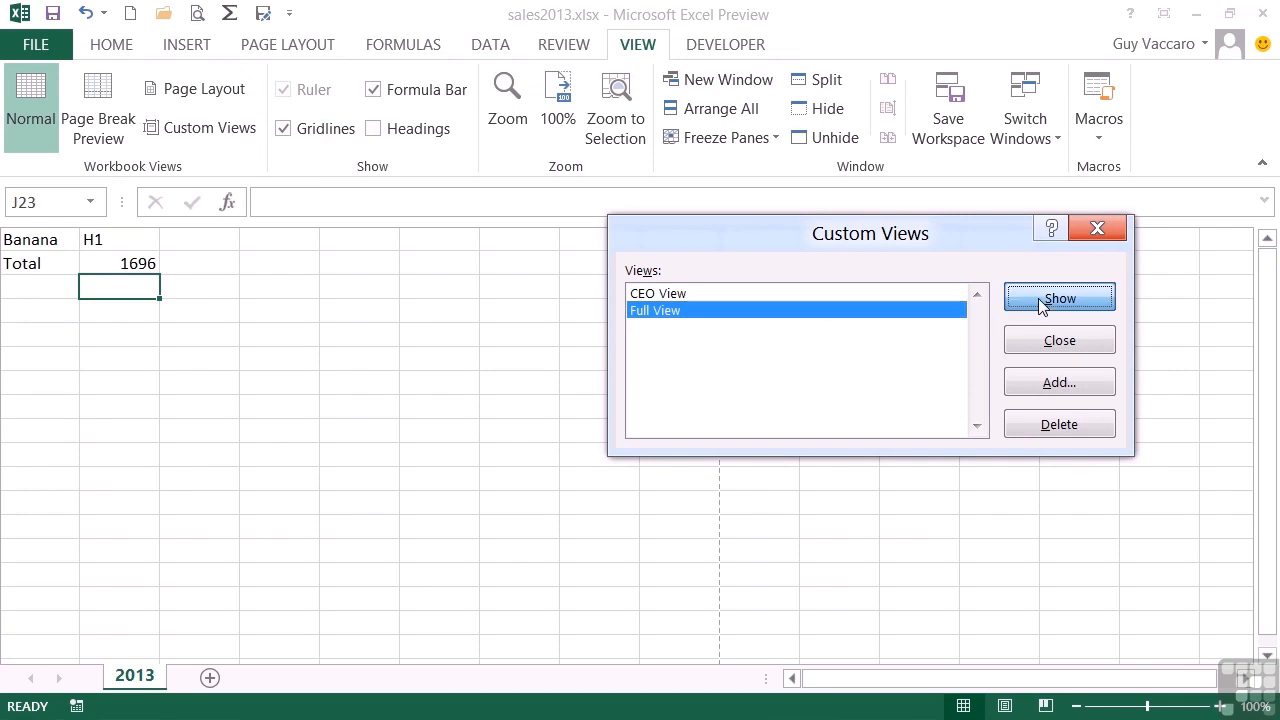
pyautogui.click(1040, 304)
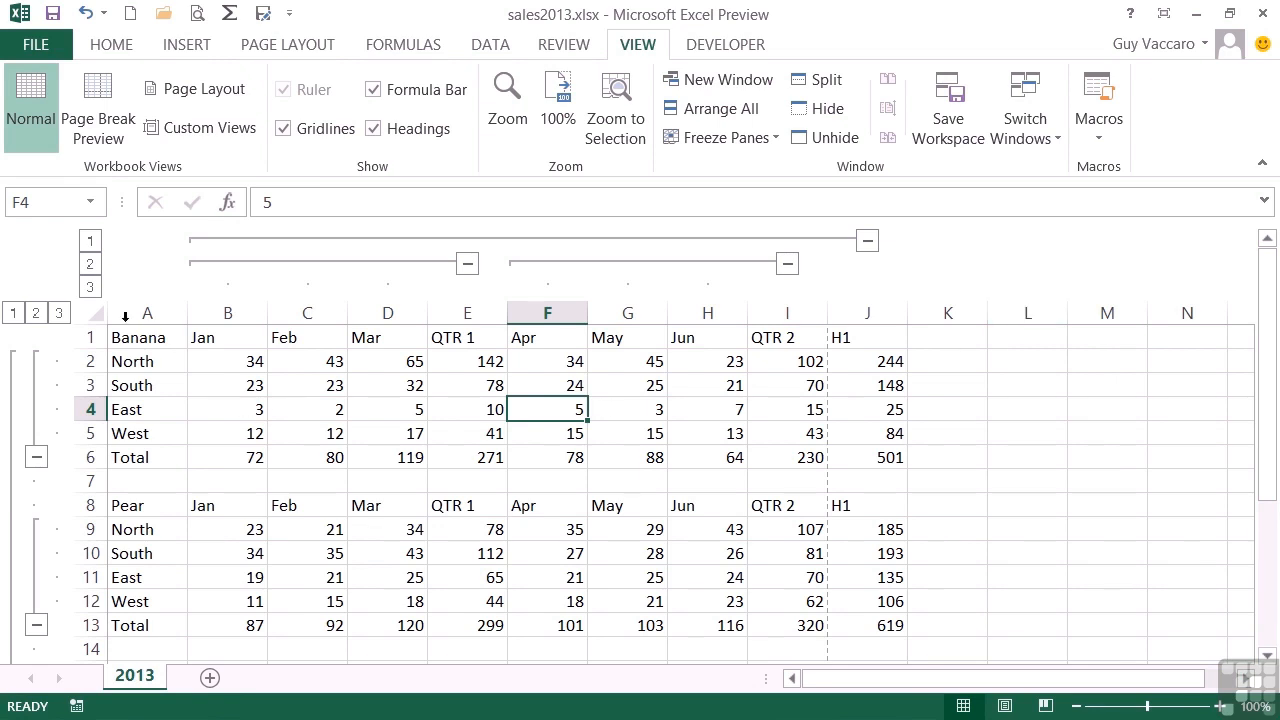
# - Collapse the columns to outline level 2 and collapse the Pear and Apple row groups, keeping the Banana rows expanded
pyautogui.click(90, 264)
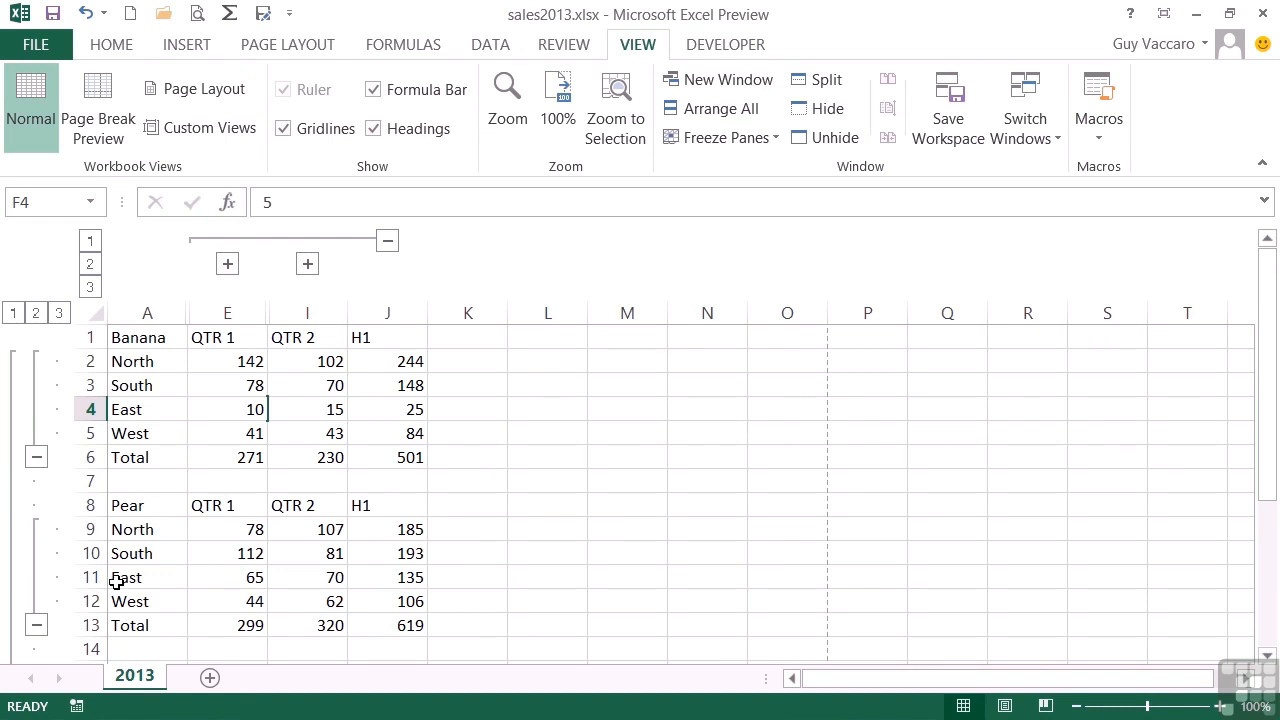
pyautogui.click(37, 625)
pyautogui.scroll(-2, 140, 575)
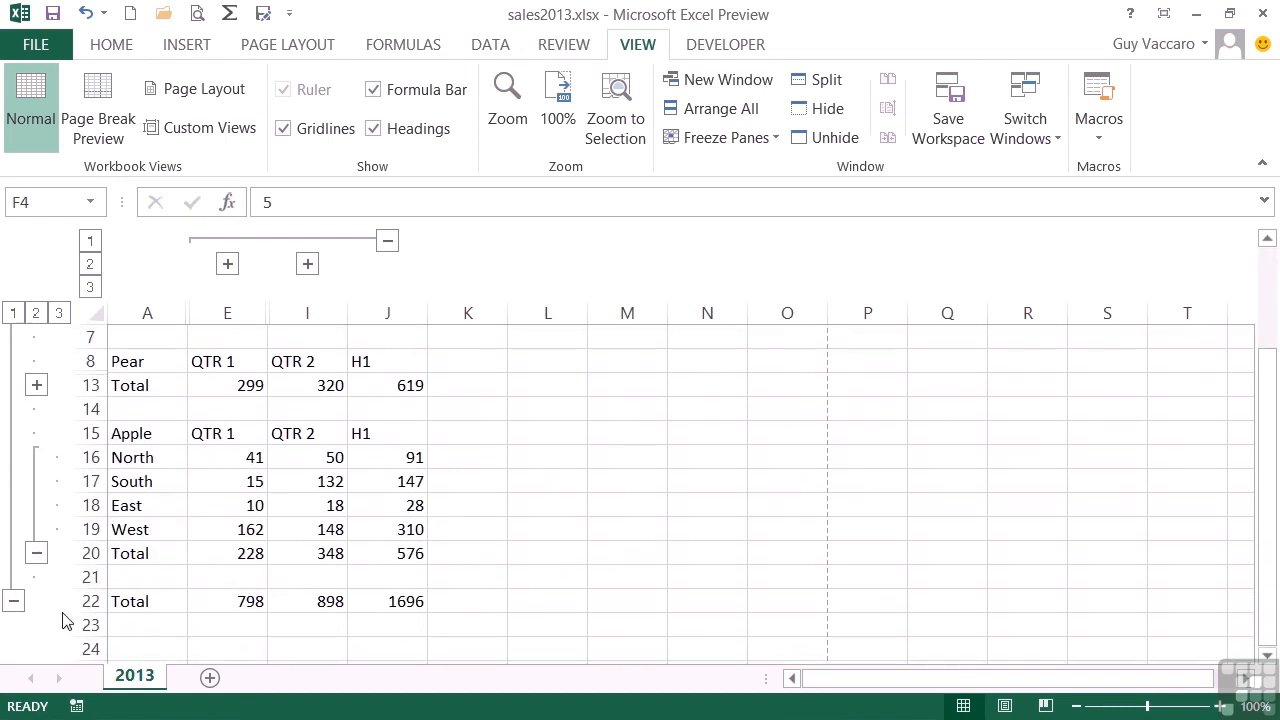
pyautogui.click(37, 554)
pyautogui.scroll(2, 191, 523)
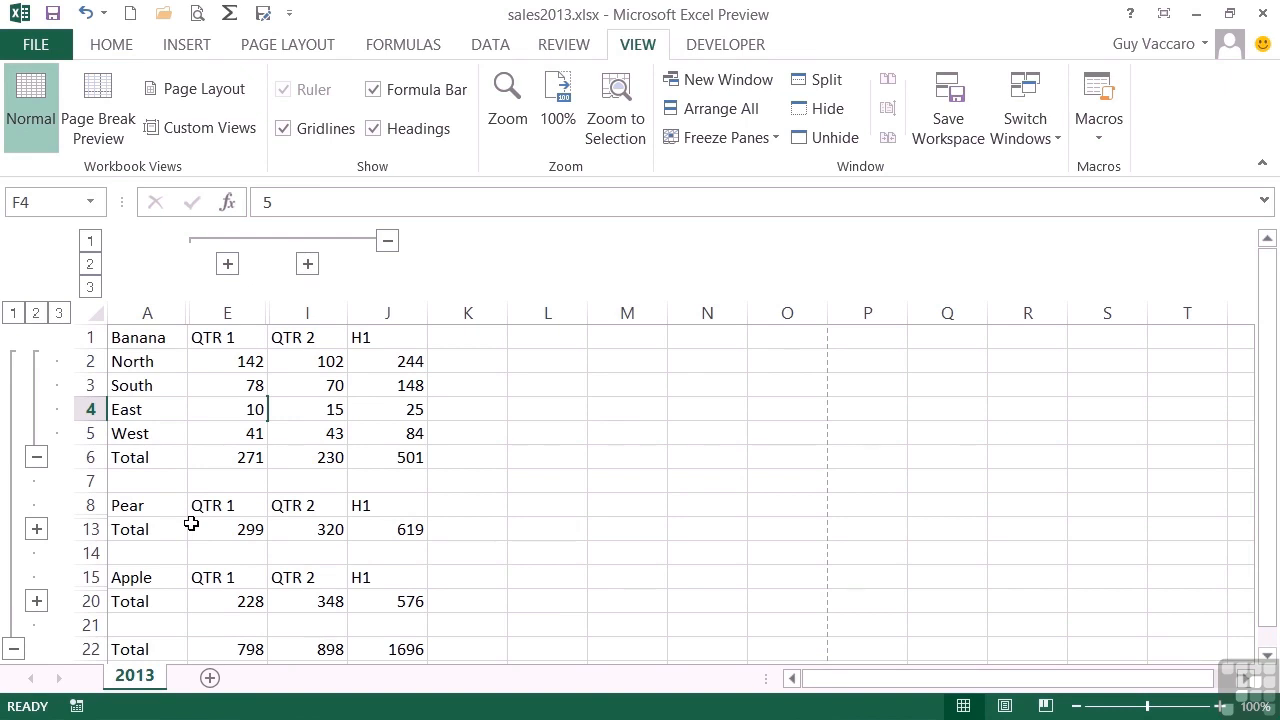
# - Turn off outline symbols and row and column headers for the 2013 worksheet in the advanced program options
pyautogui.click(43, 52)
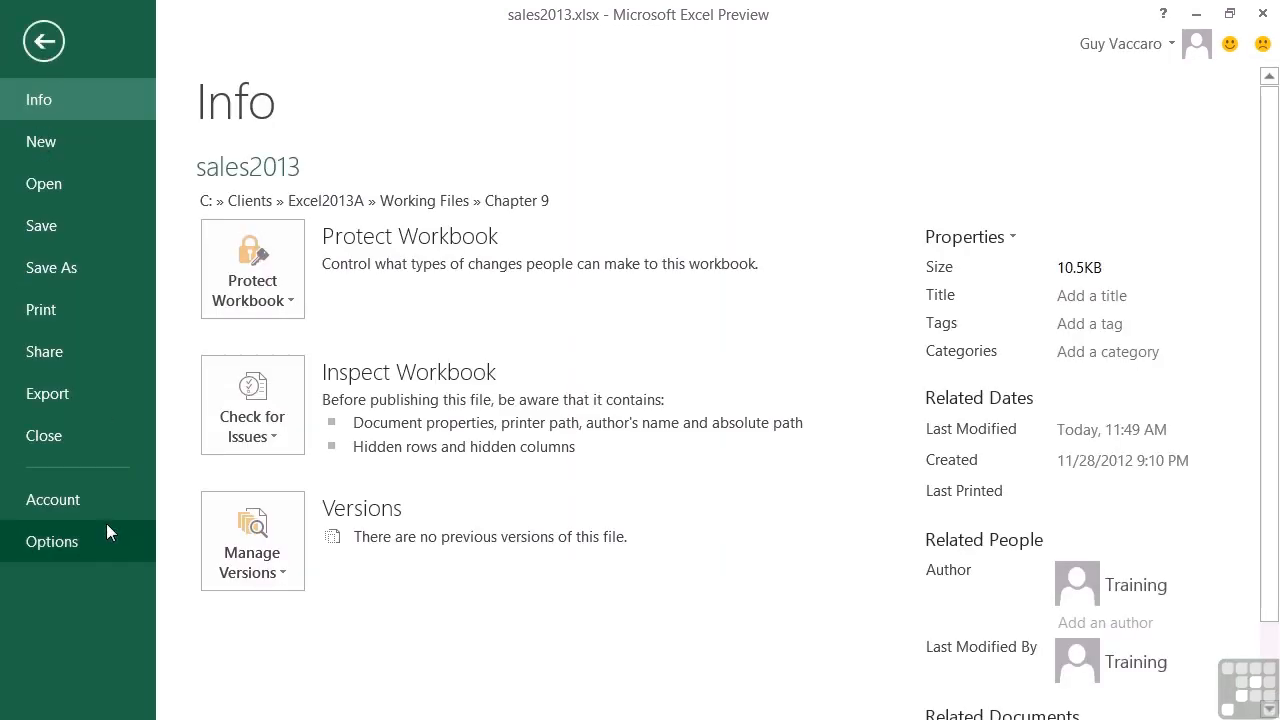
pyautogui.click(107, 525)
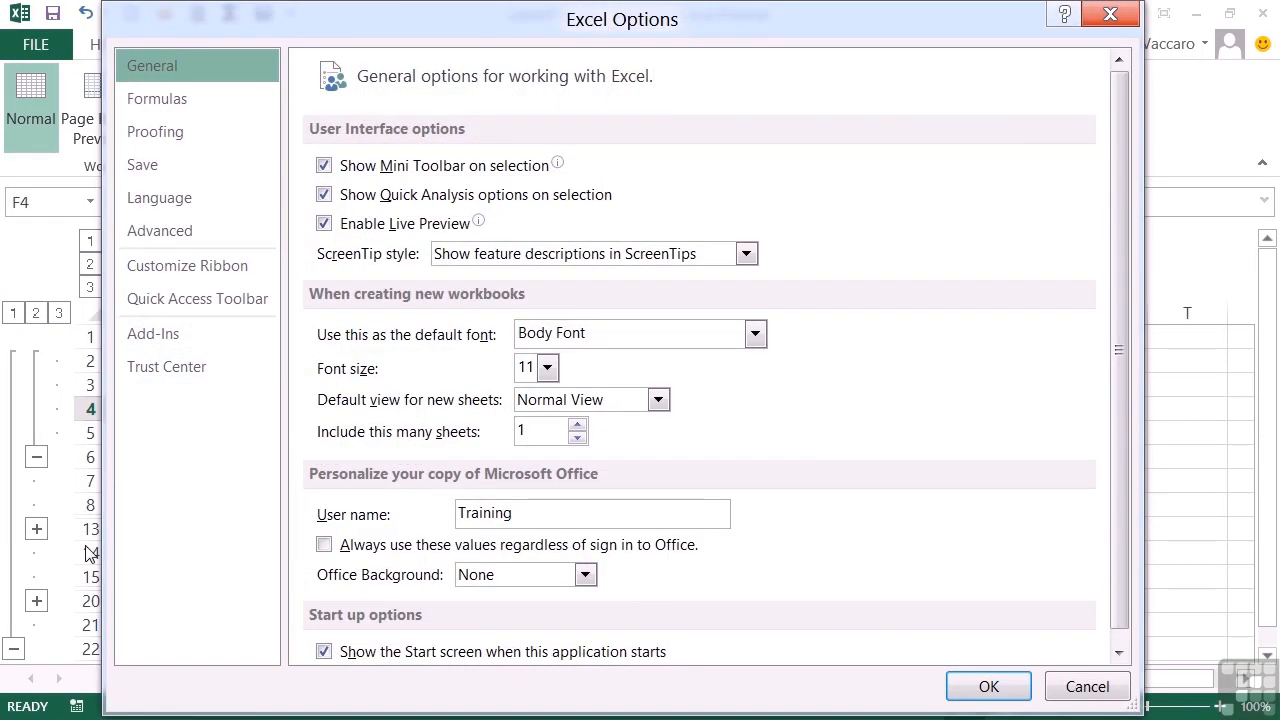
pyautogui.click(202, 238)
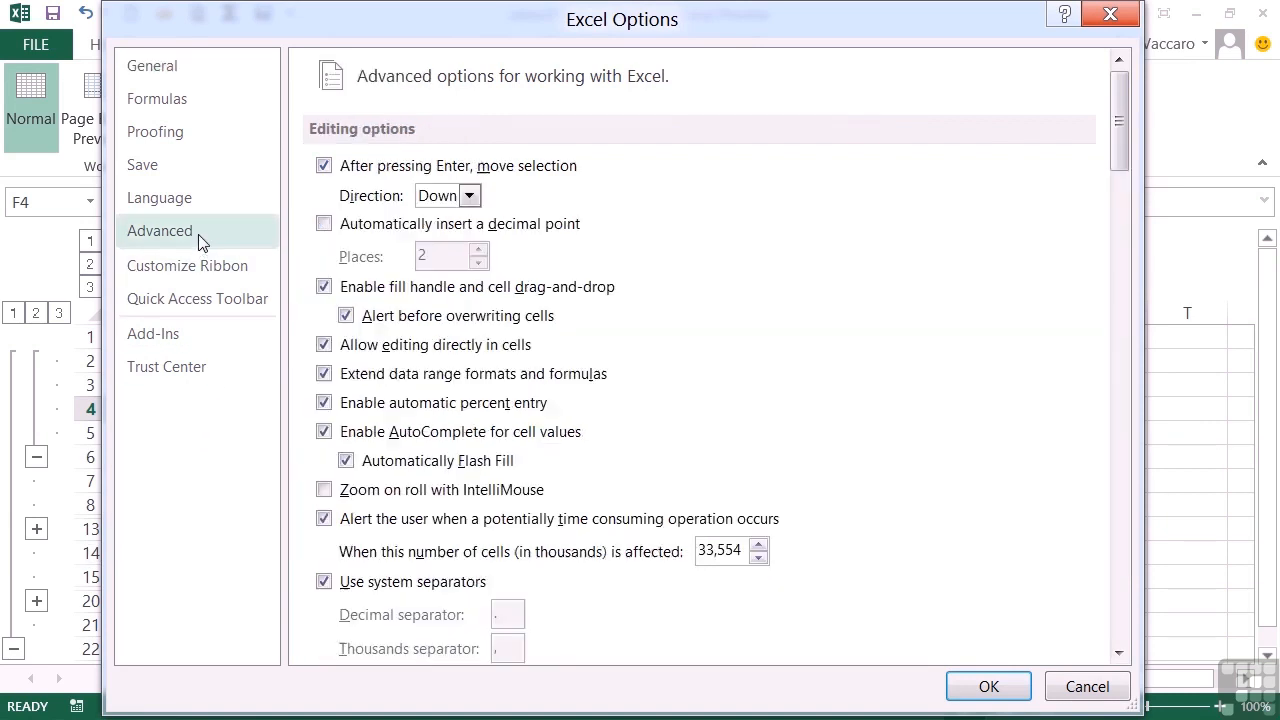
pyautogui.scroll(-20, 487, 414)
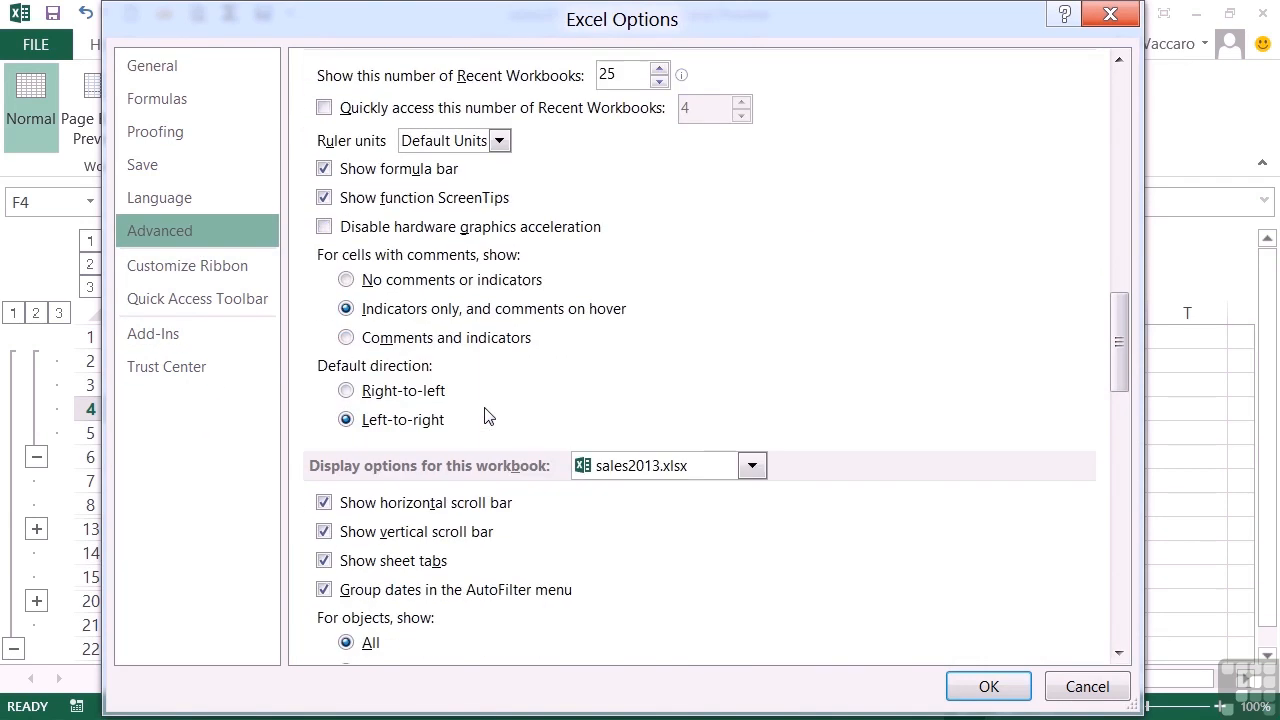
pyautogui.scroll(-8, 487, 414)
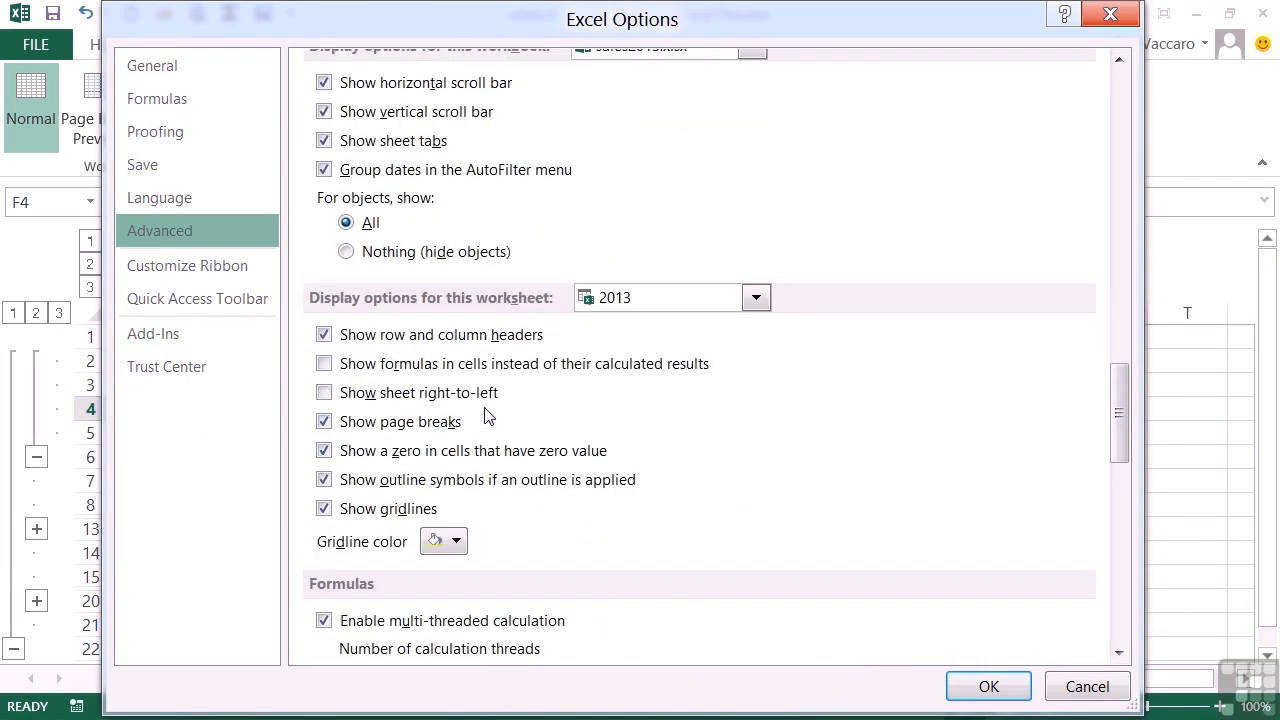
pyautogui.click(324, 480)
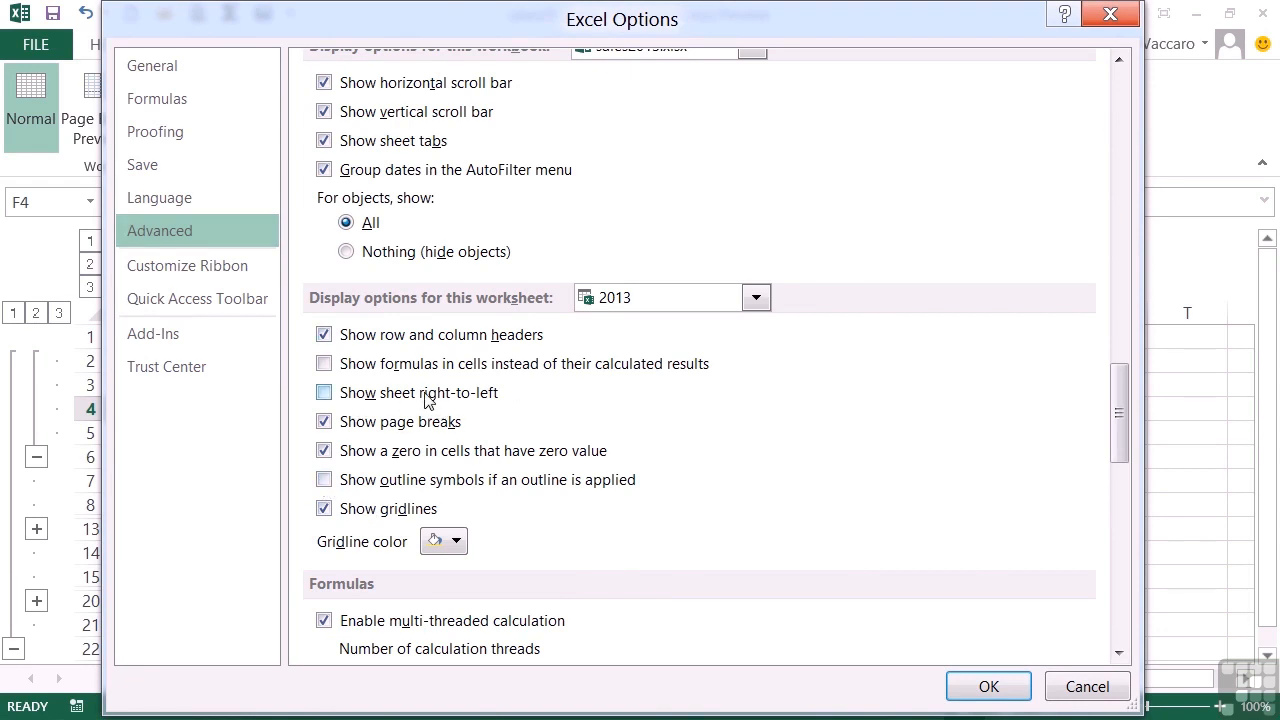
pyautogui.click(325, 336)
pyautogui.click(985, 686)
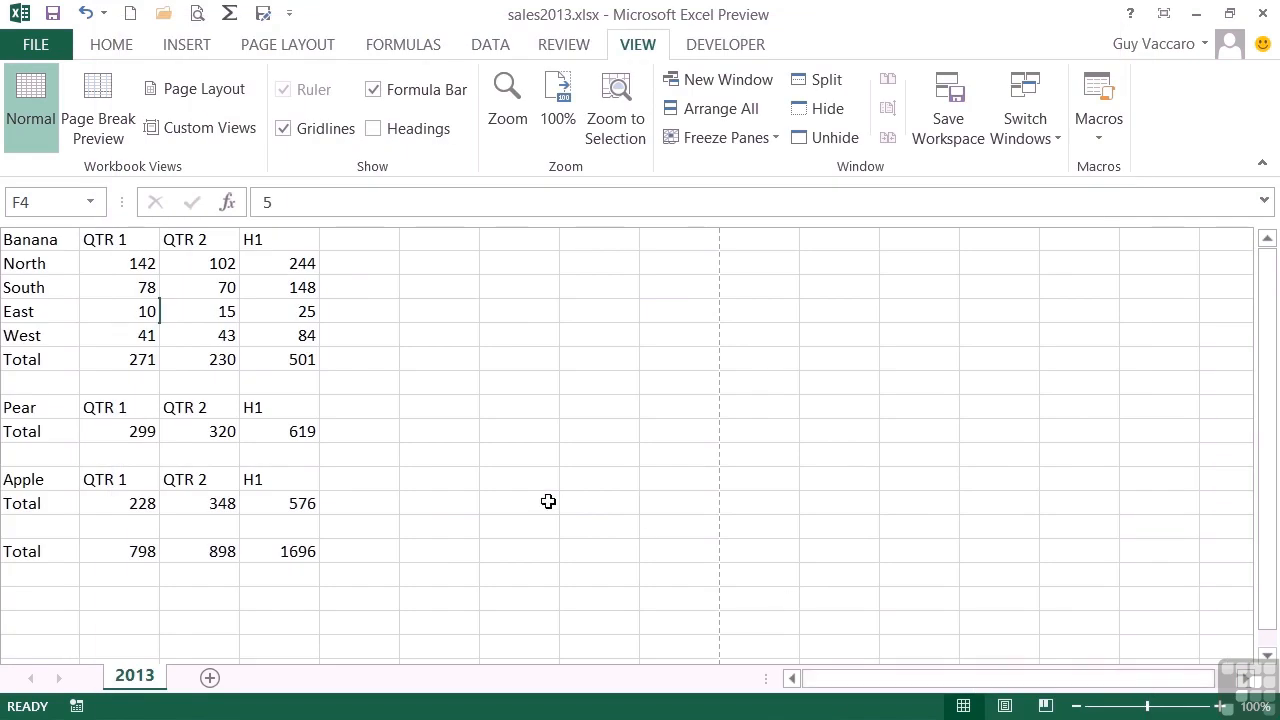
# - Save the current display, with Banana rows expanded and quarterly columns, as a custom view named Quarters
pyautogui.click(212, 127)
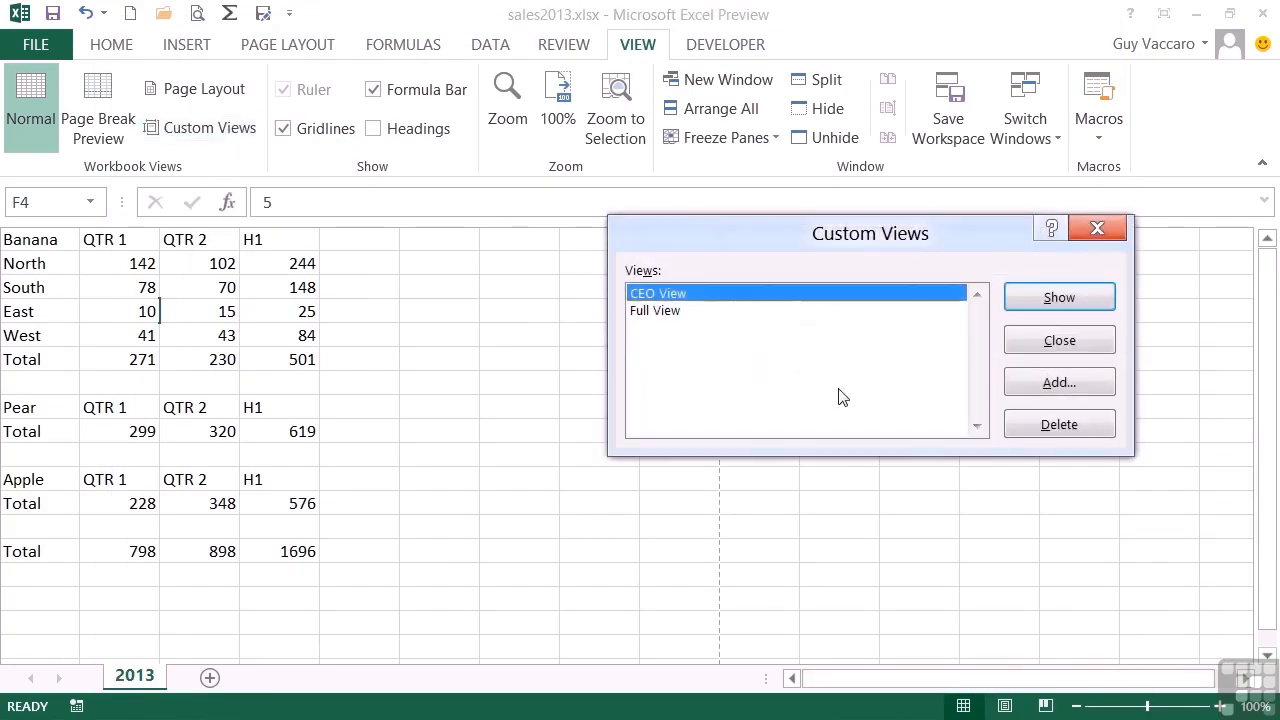
pyautogui.click(1020, 381)
pyautogui.write('Quarters')
pyautogui.click(895, 421)
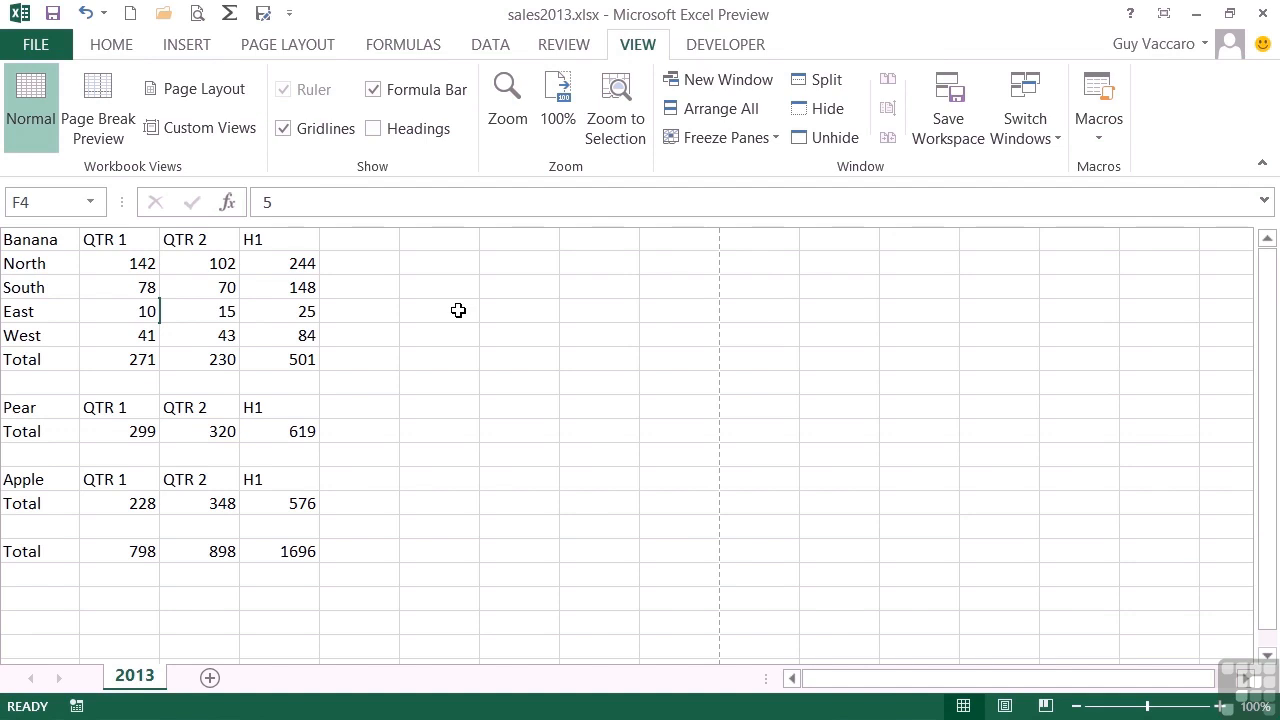
# - Test the saved custom views by showing Full View and switching back to Quarters
pyautogui.click(240, 135)
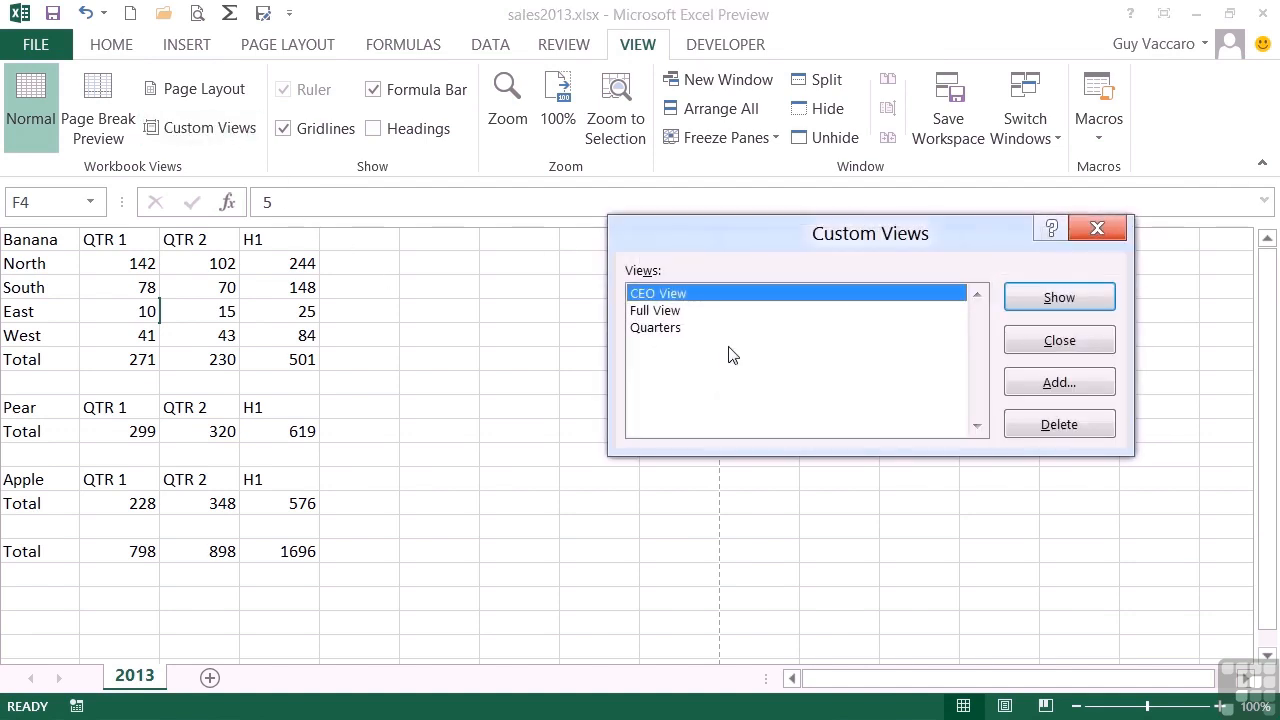
pyautogui.doubleClick(690, 311)
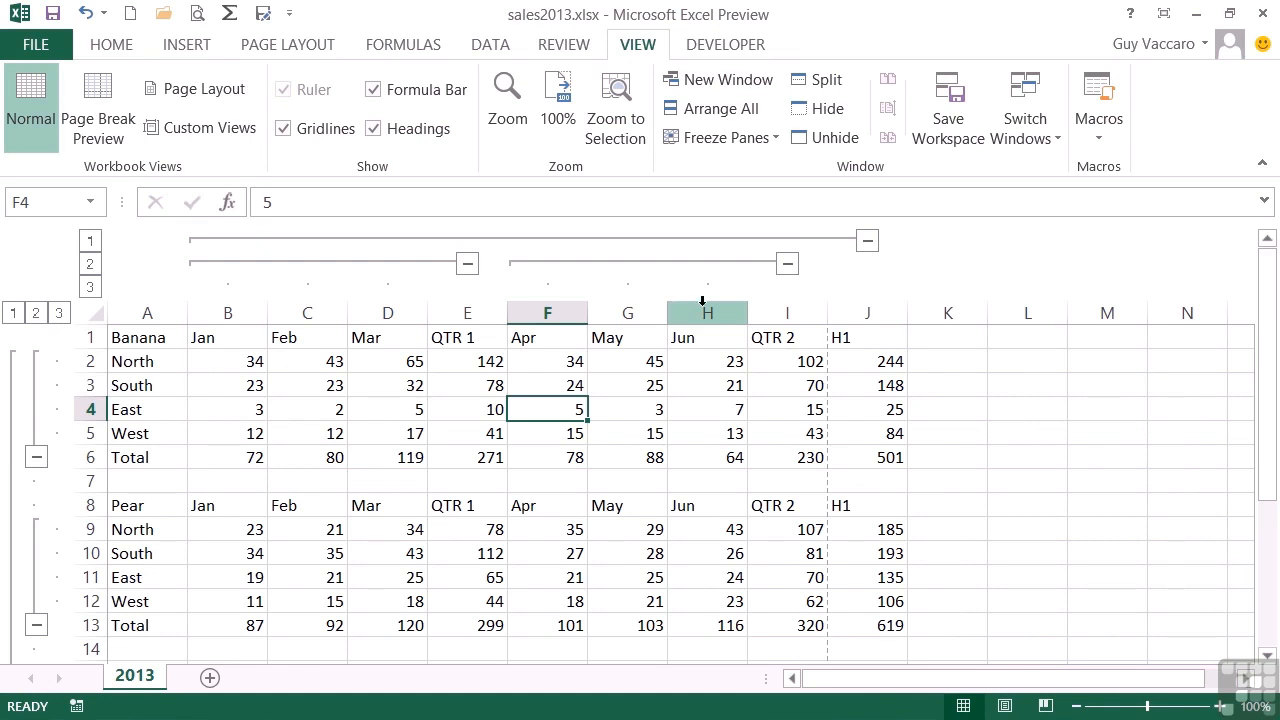
pyautogui.click(218, 128)
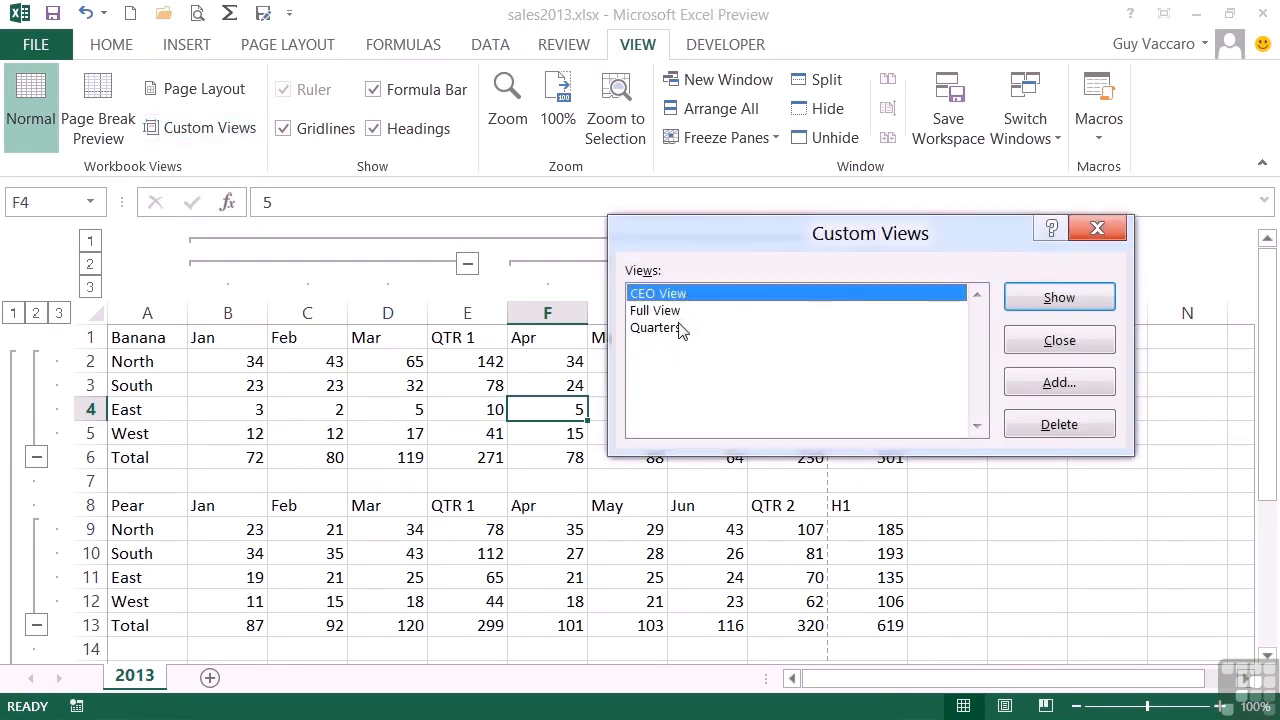
pyautogui.doubleClick(680, 328)
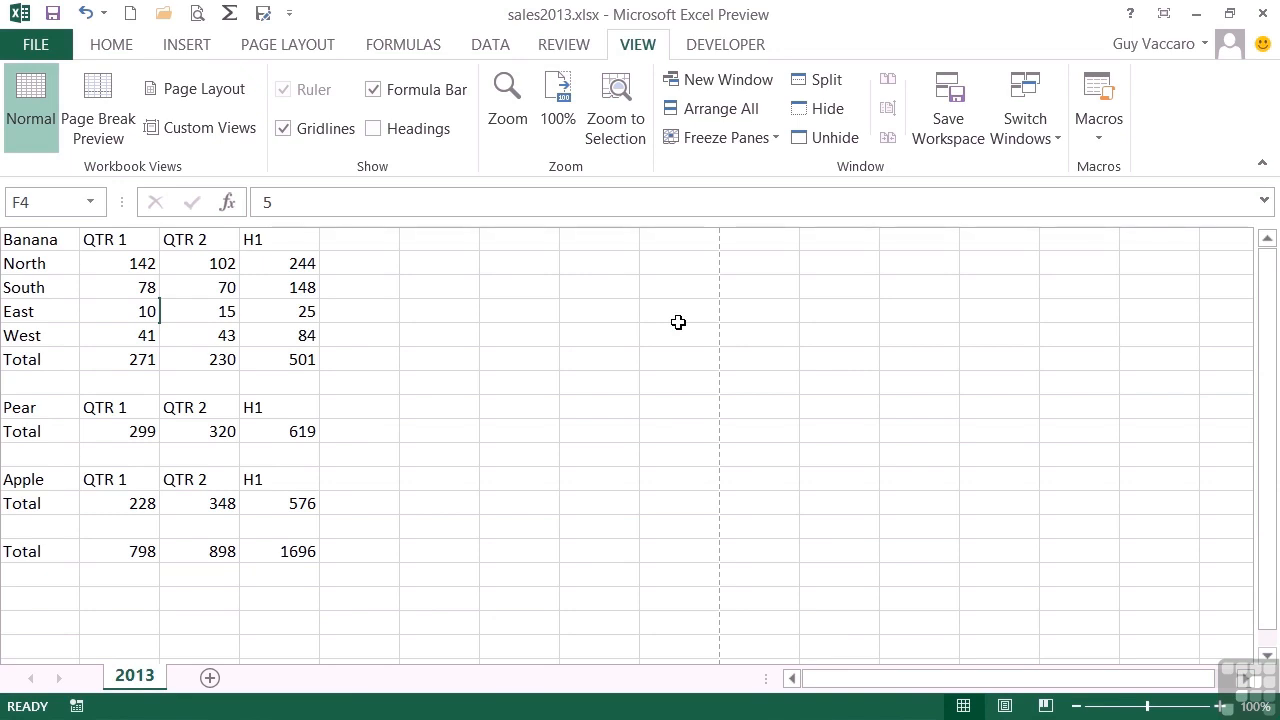
# - Show the saved custom view CEO View and return the sheet to Full View
pyautogui.click(215, 130)
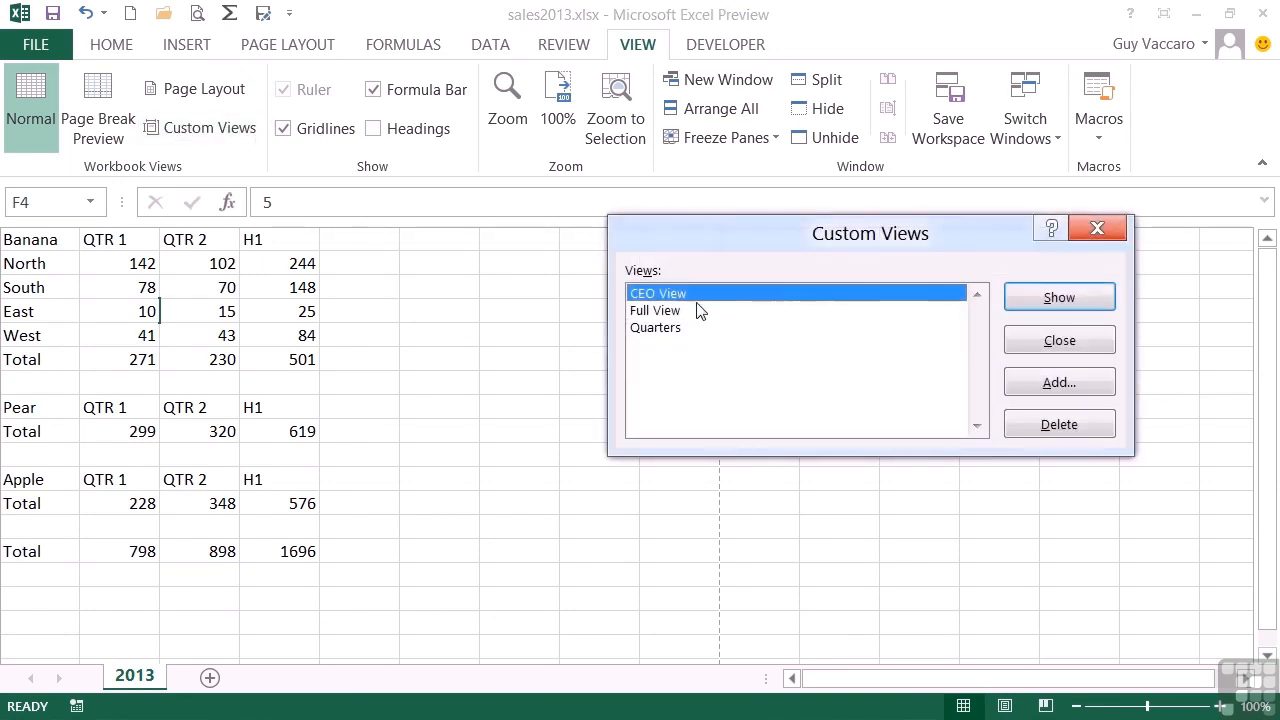
pyautogui.doubleClick(687, 295)
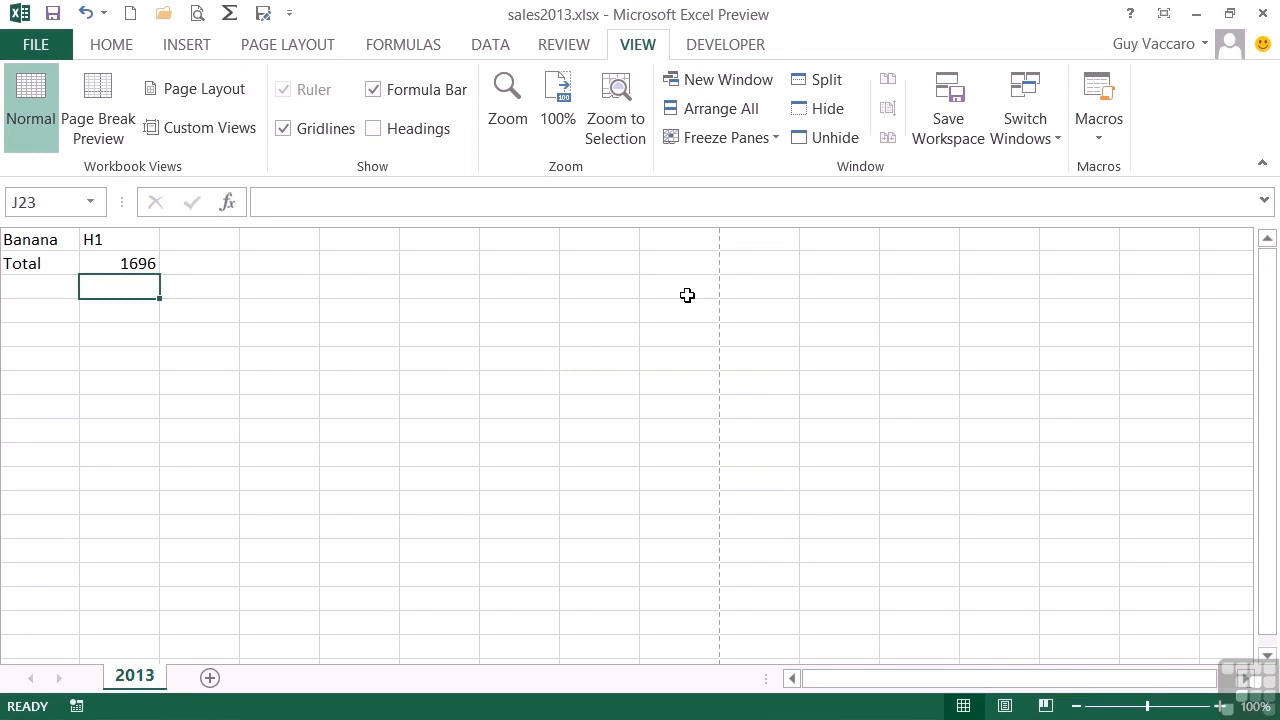
pyautogui.click(232, 133)
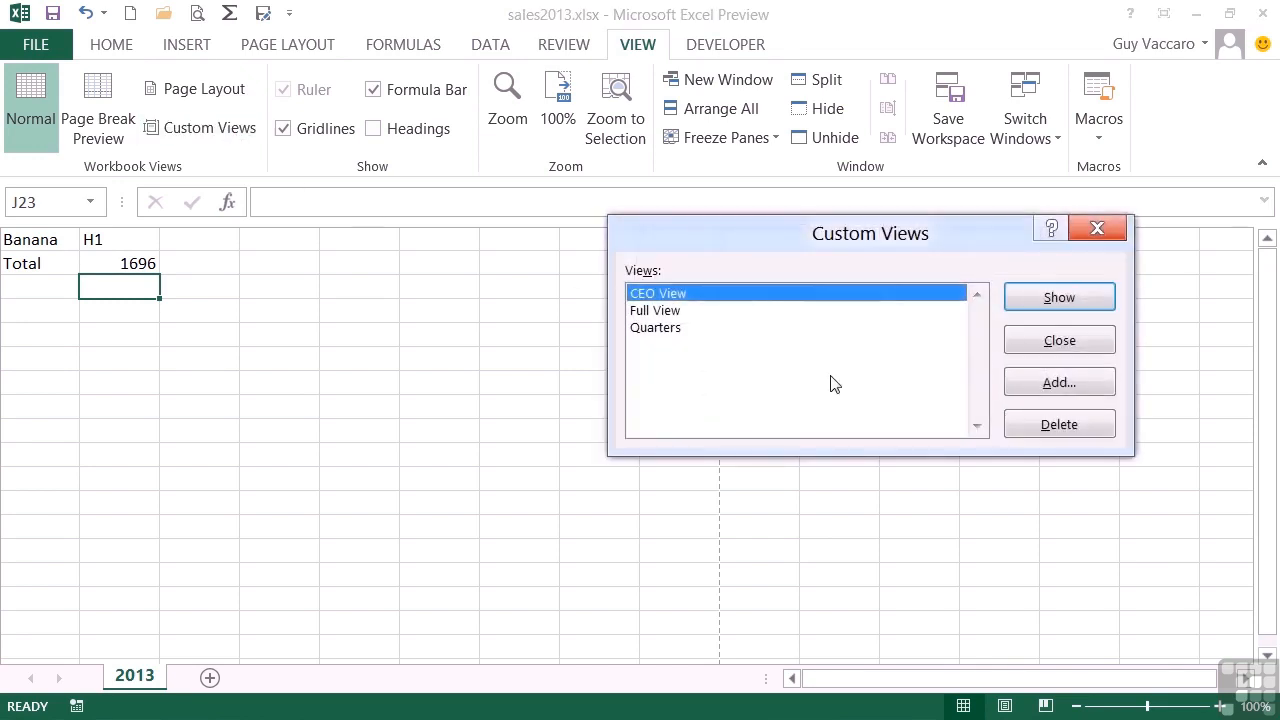
pyautogui.doubleClick(700, 312)
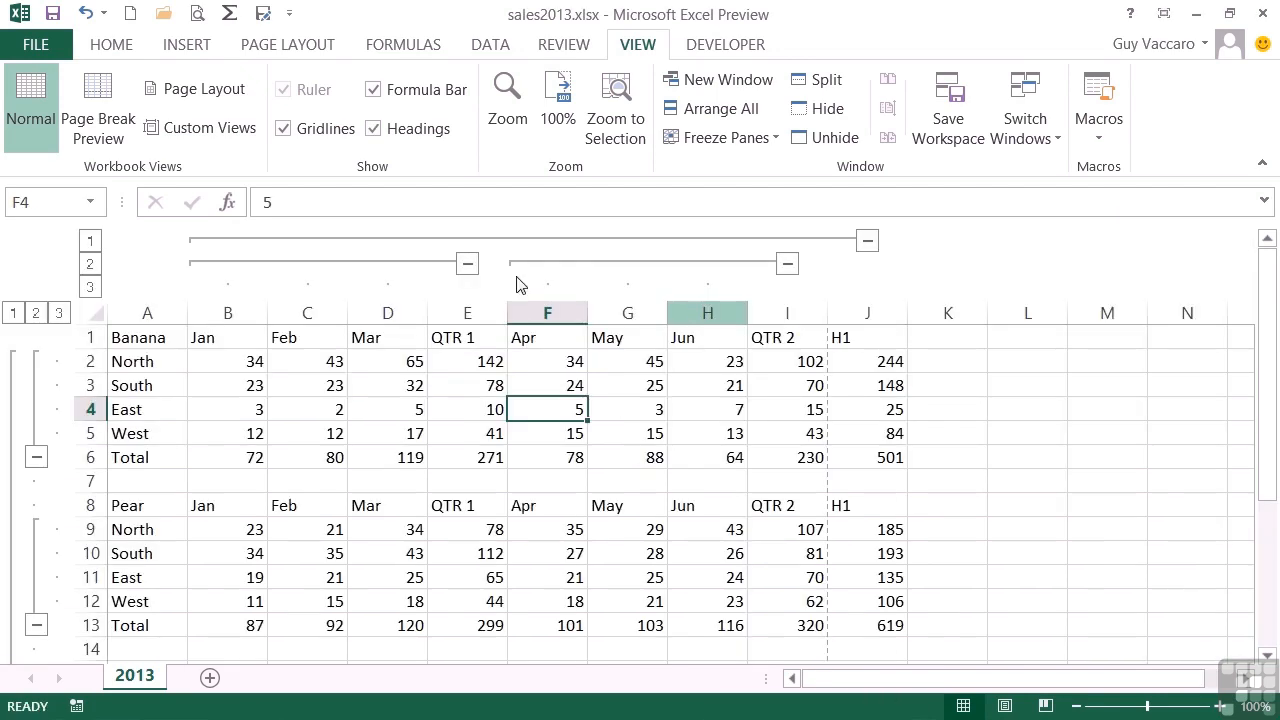
# - Switch the sheet from Full View to the saved custom view CEO View
pyautogui.click(222, 136)
pyautogui.click(667, 327)
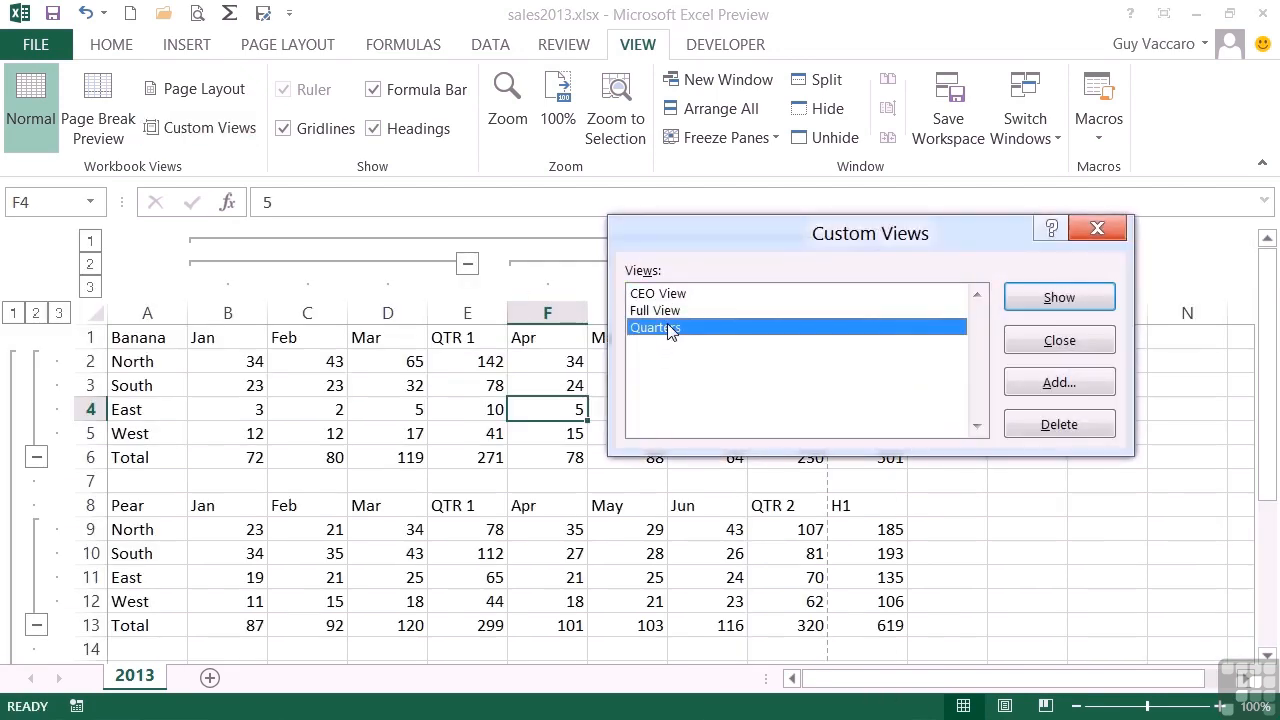
pyautogui.doubleClick(680, 294)
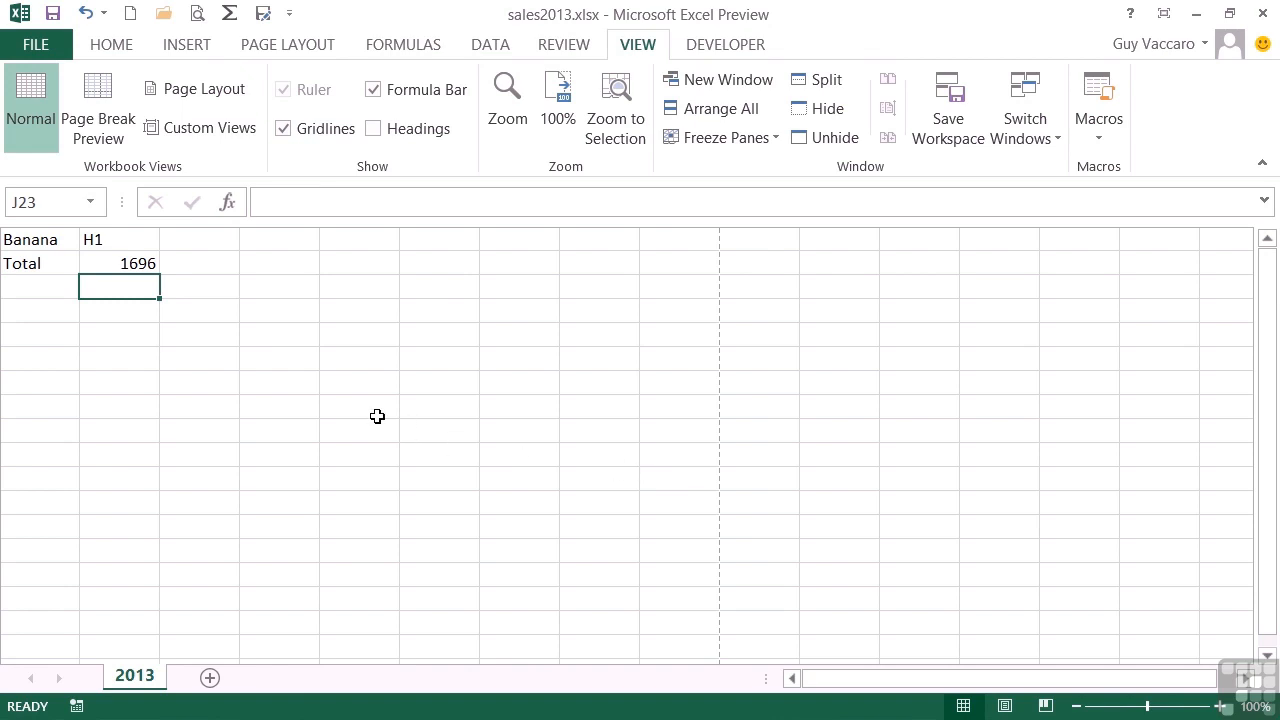
# - Restore the complete outline of the sales data by showing the custom view Full View
pyautogui.click(205, 130)
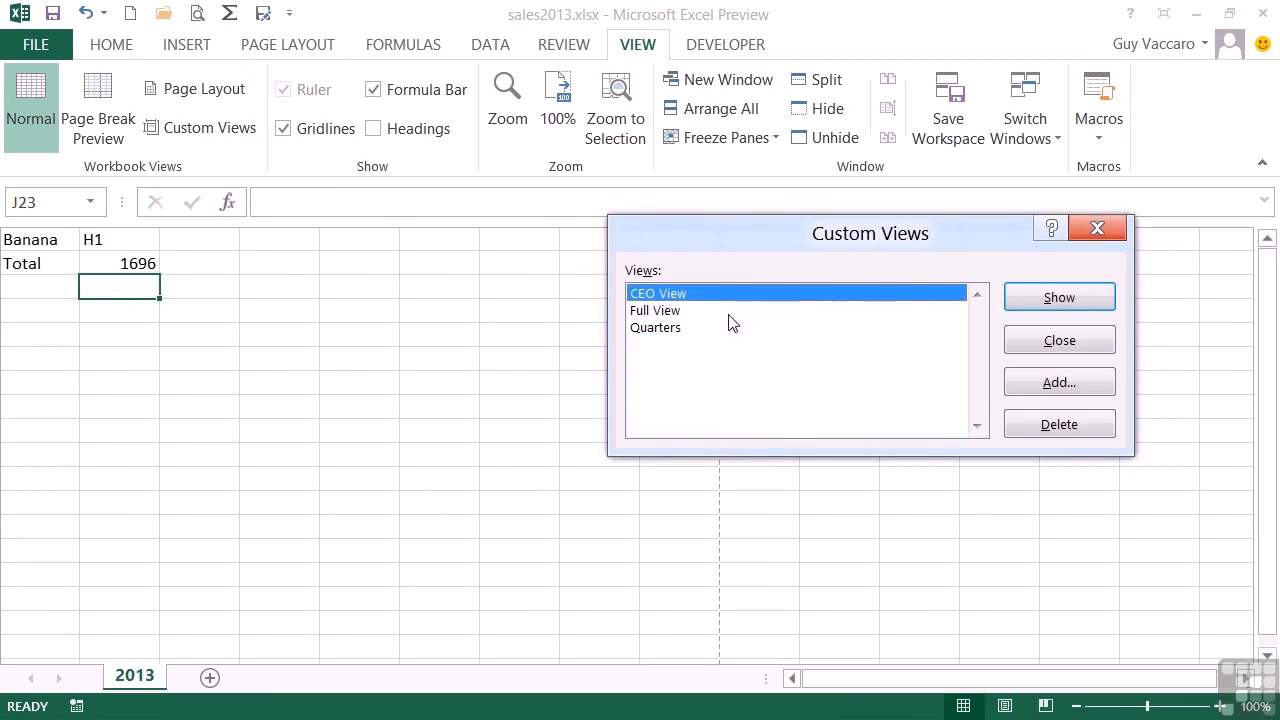
pyautogui.click(731, 314)
pyautogui.click(1050, 300)
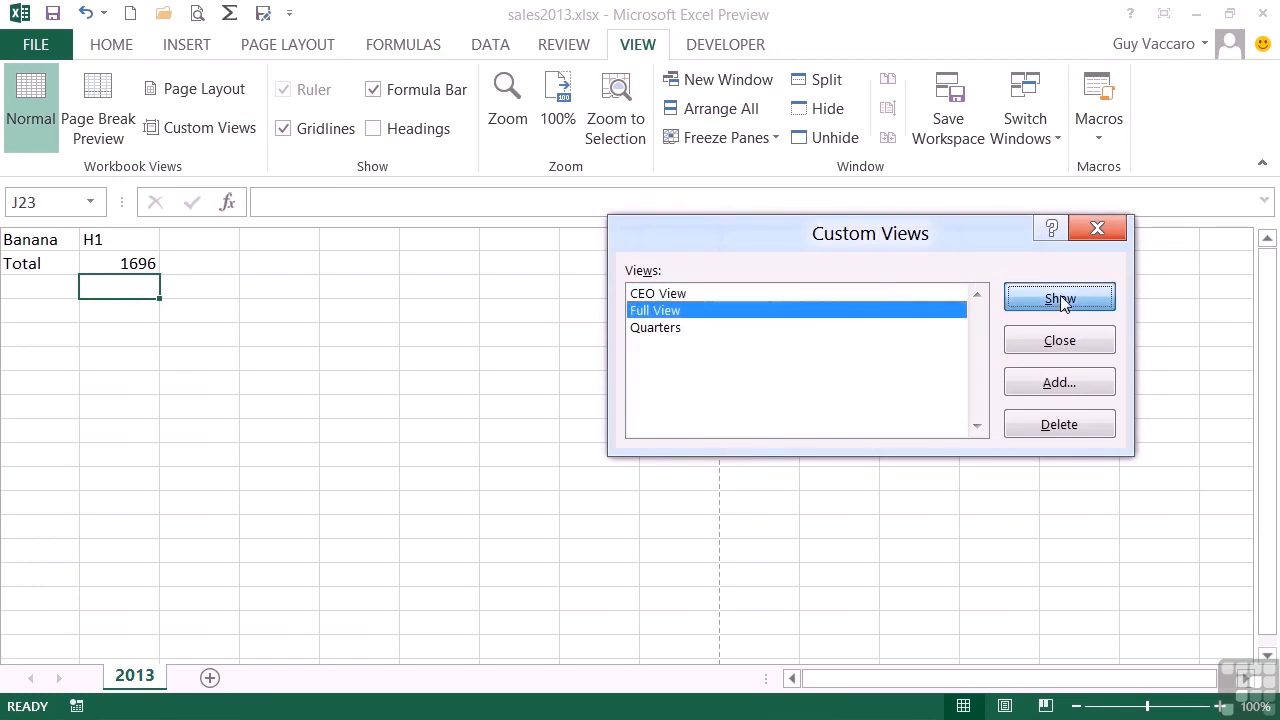